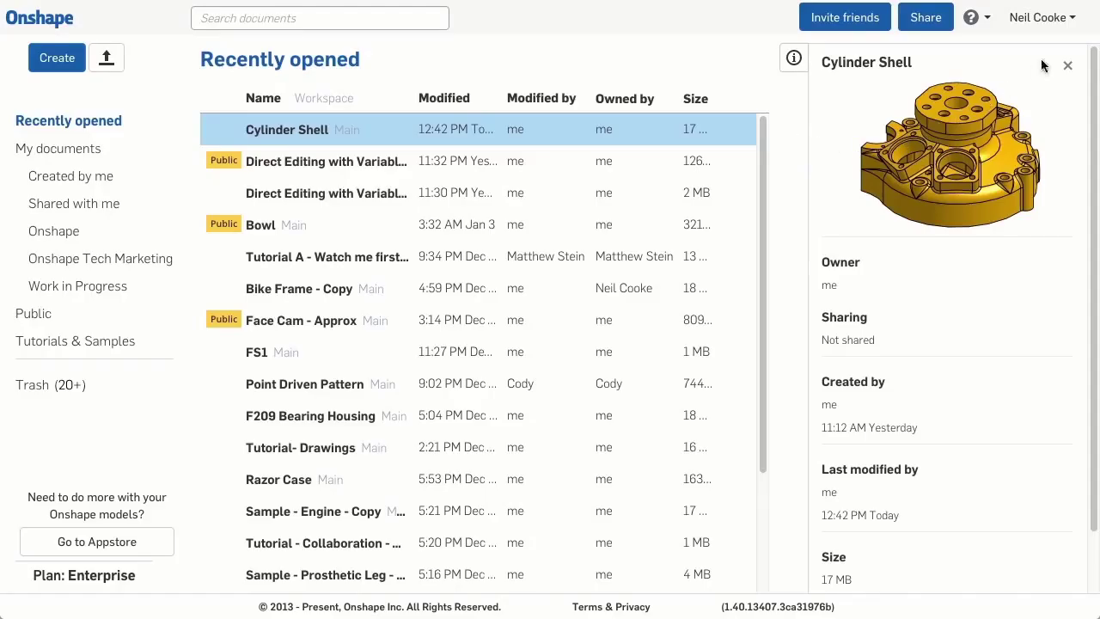
Set the account's default length units to Millimeter and mass units to Gram, and save the preferences.
click(1075, 25)
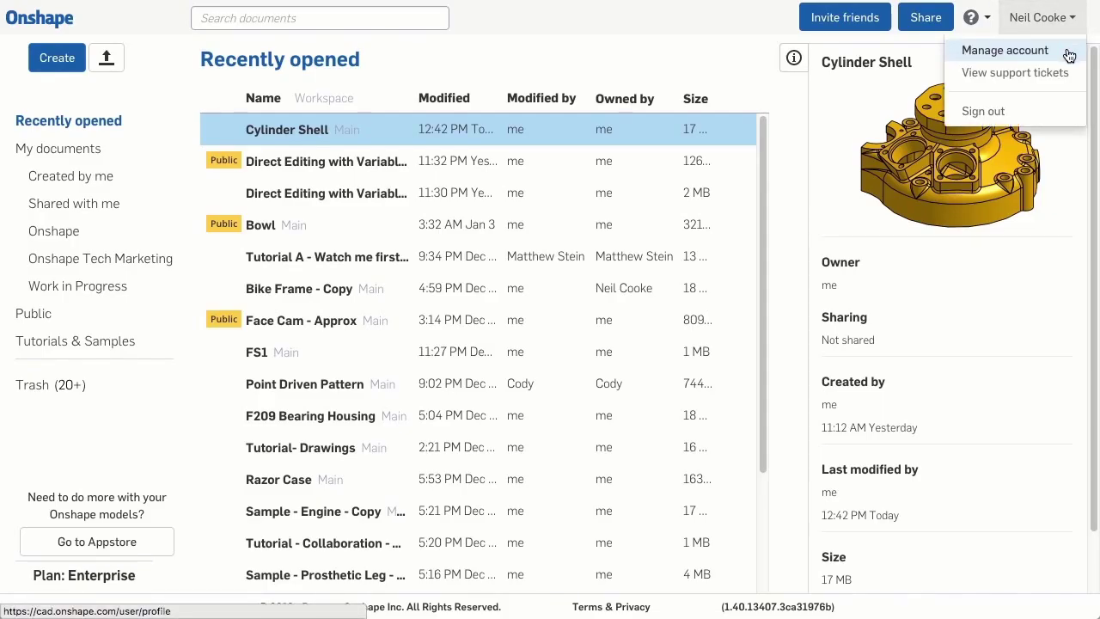
click(1068, 53)
click(144, 161)
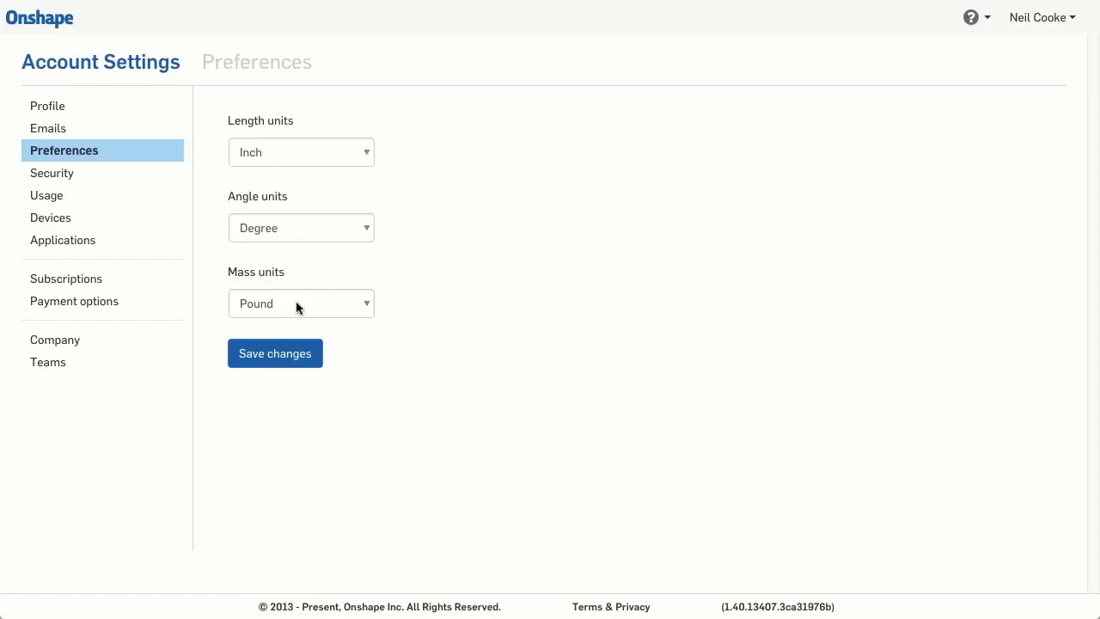
click(335, 159)
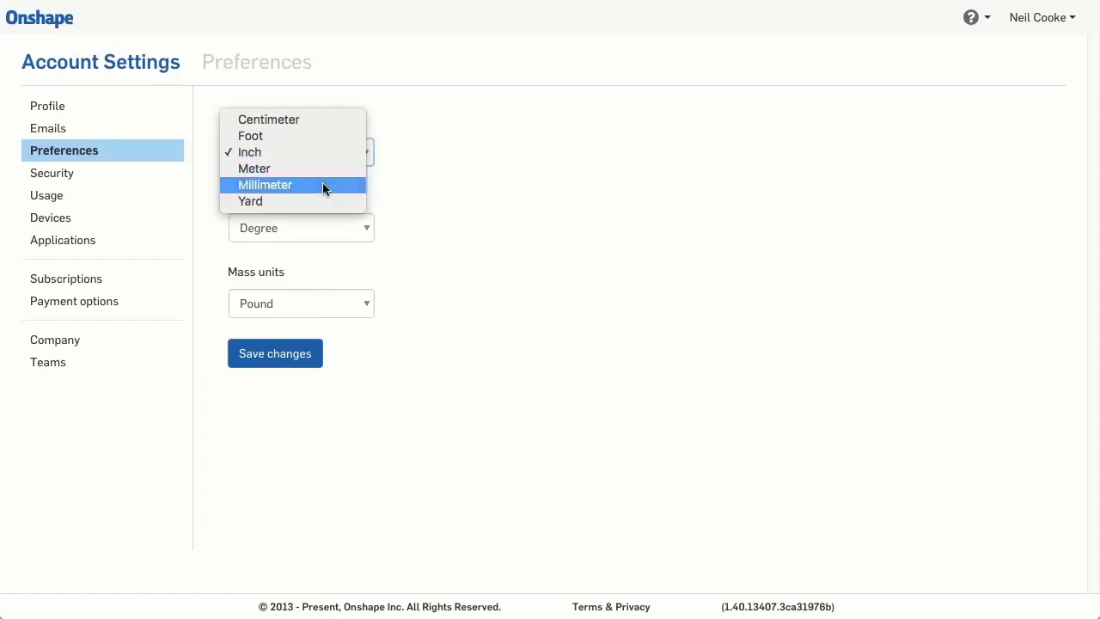
click(323, 186)
click(312, 305)
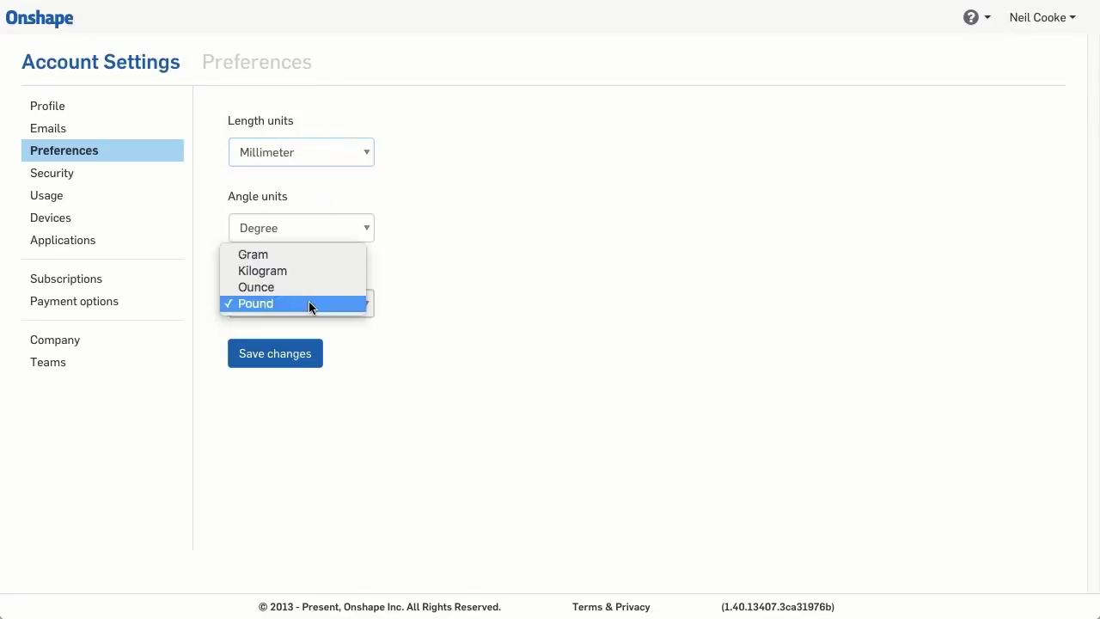
click(316, 256)
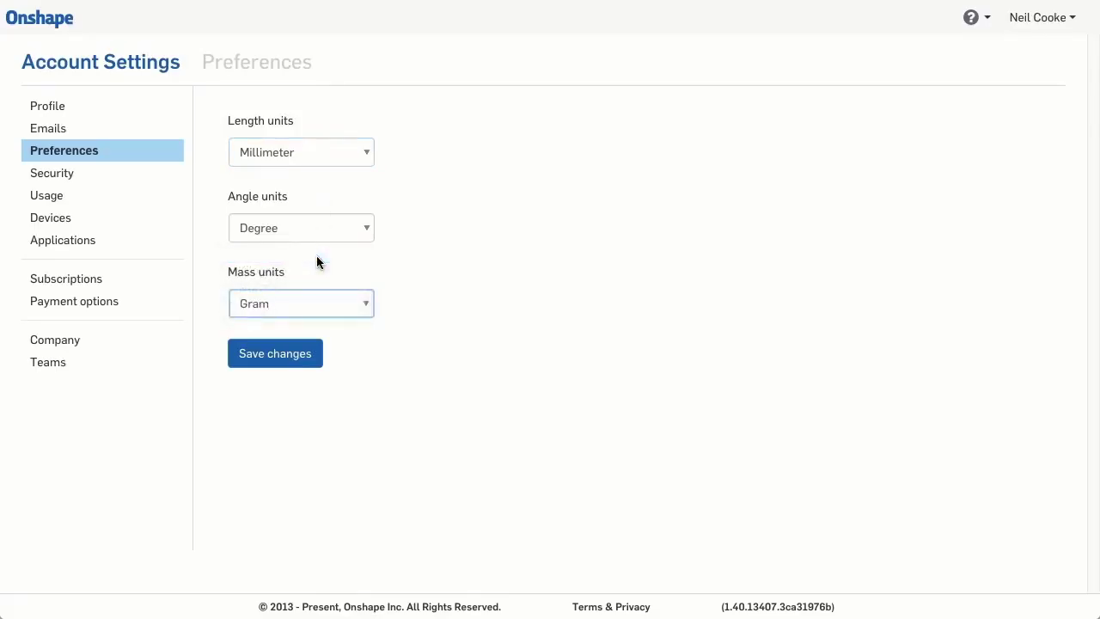
click(290, 355)
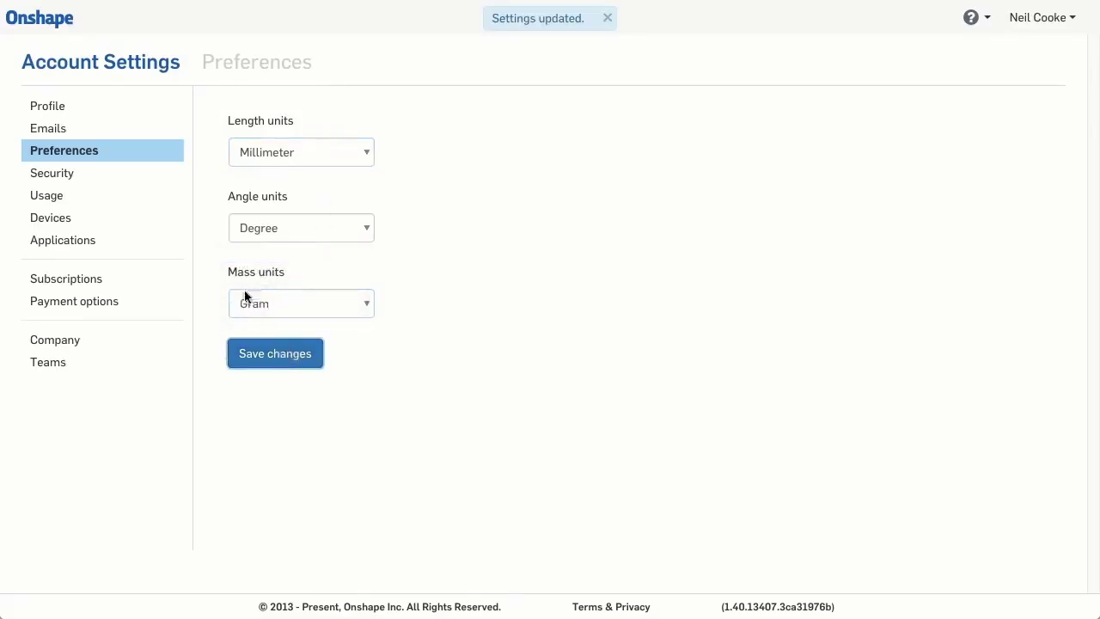
Open the Cylinder Shell document and apply its Mixed Units named view.
click(55, 27)
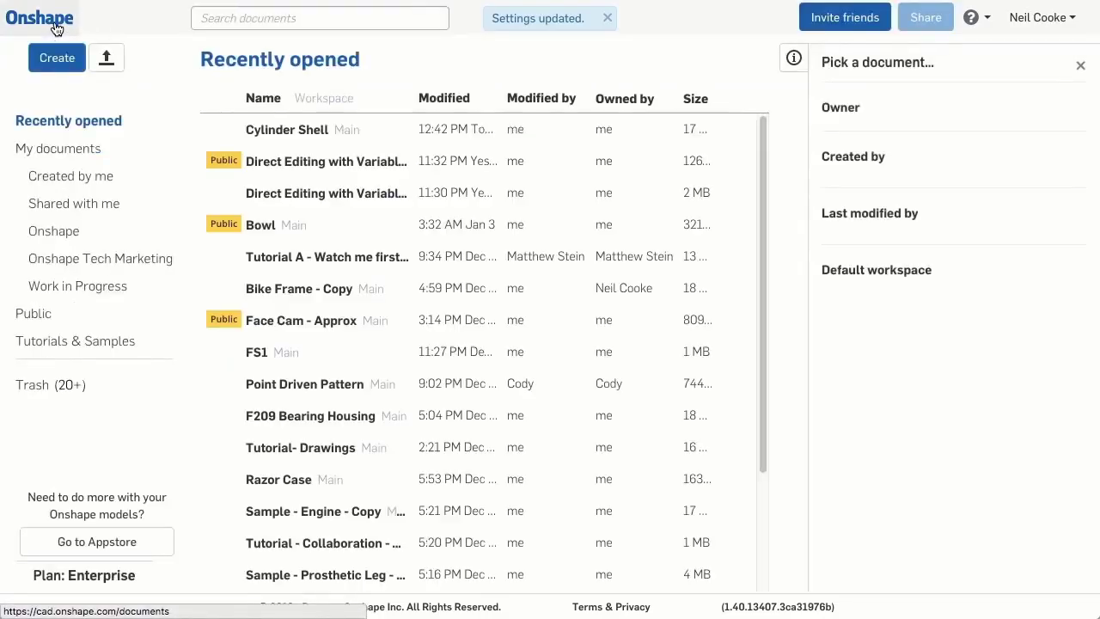
click(275, 131)
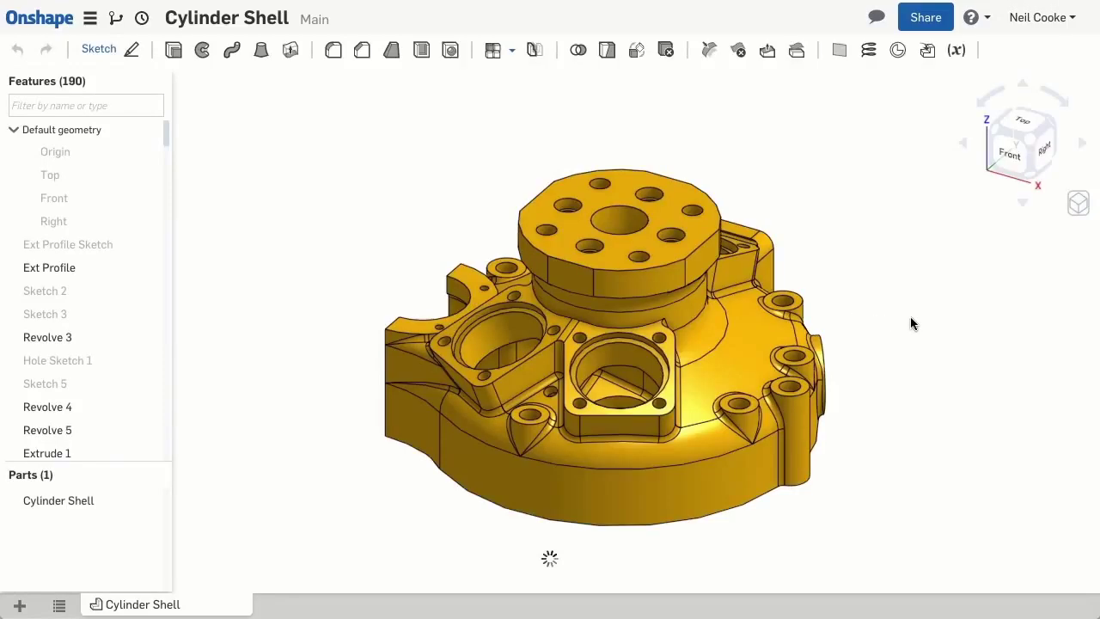
click(1077, 205)
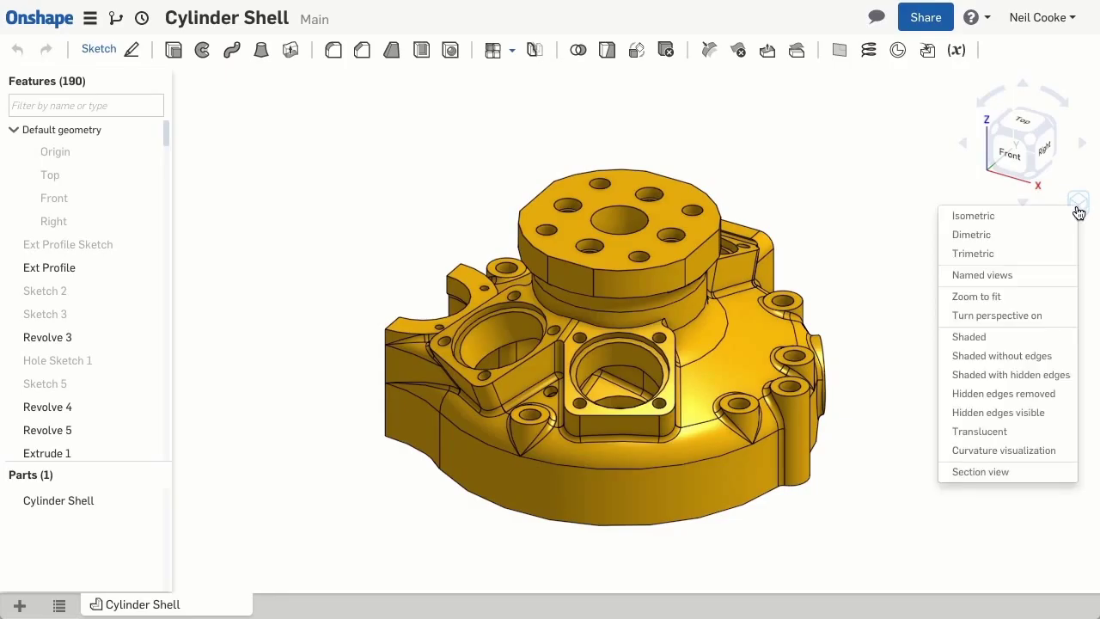
click(1040, 274)
click(891, 281)
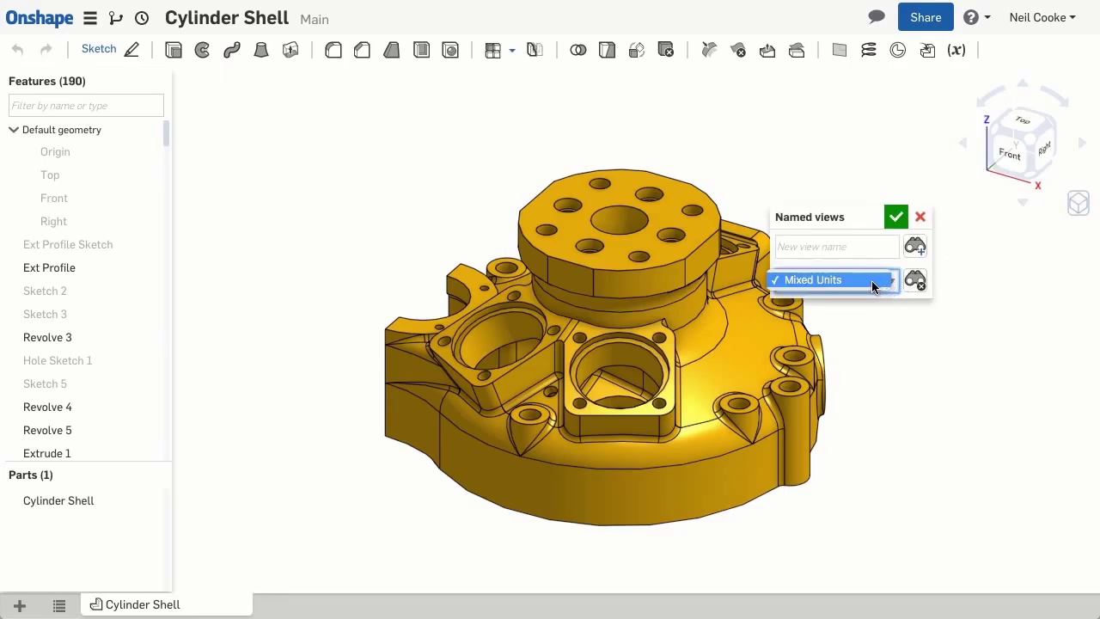
click(872, 283)
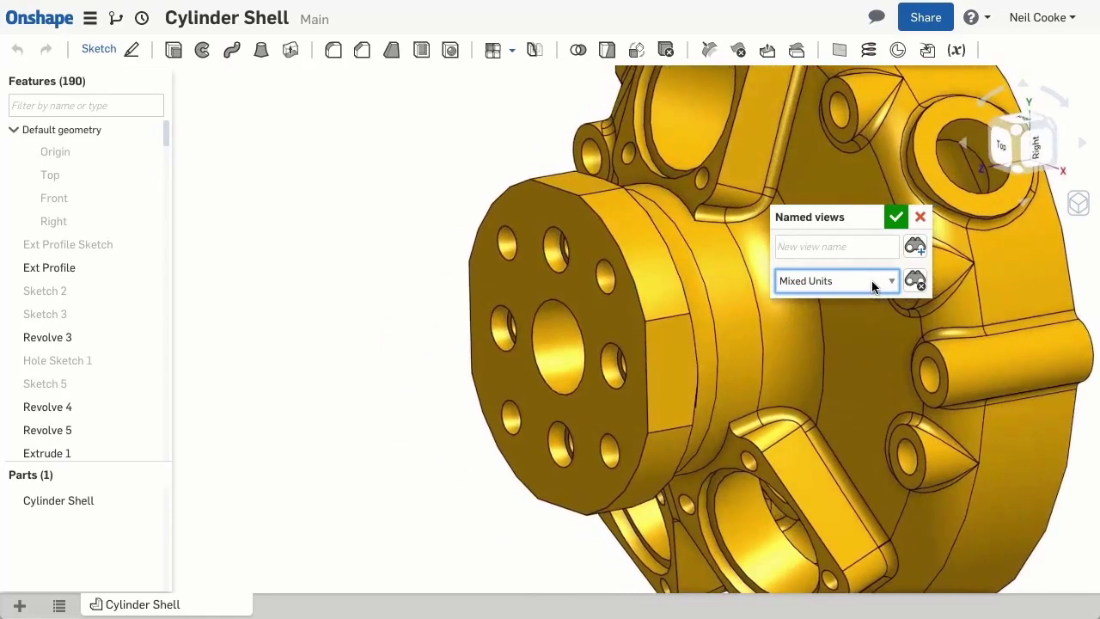
click(895, 218)
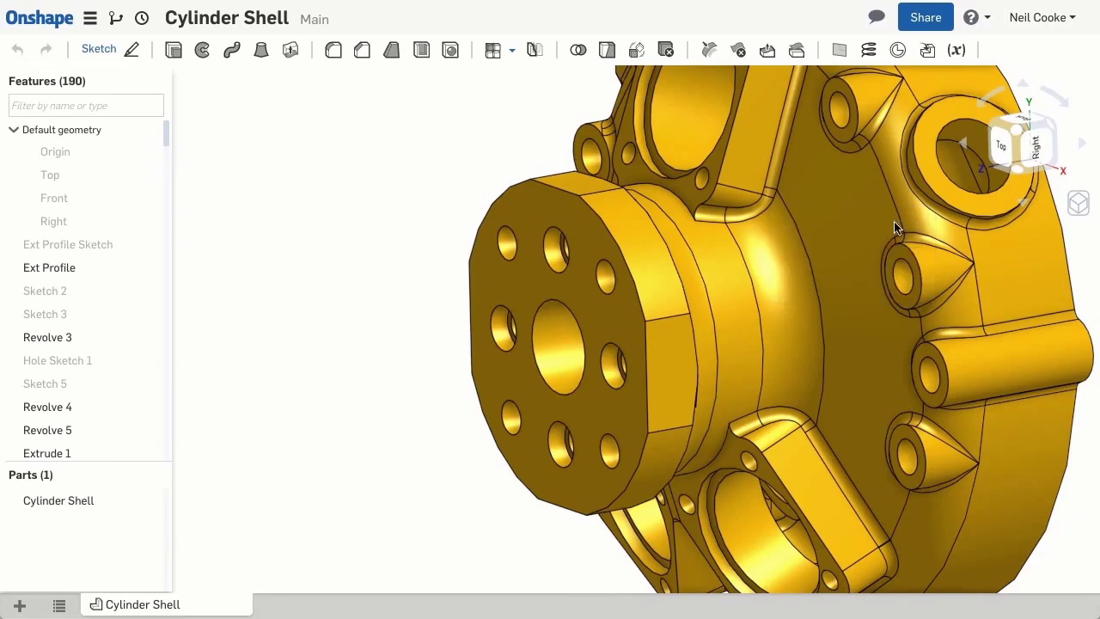
Show the dimensions behind the hub flange's flat face, and set the workspace's default length unit to Millimeter.
click(670, 346)
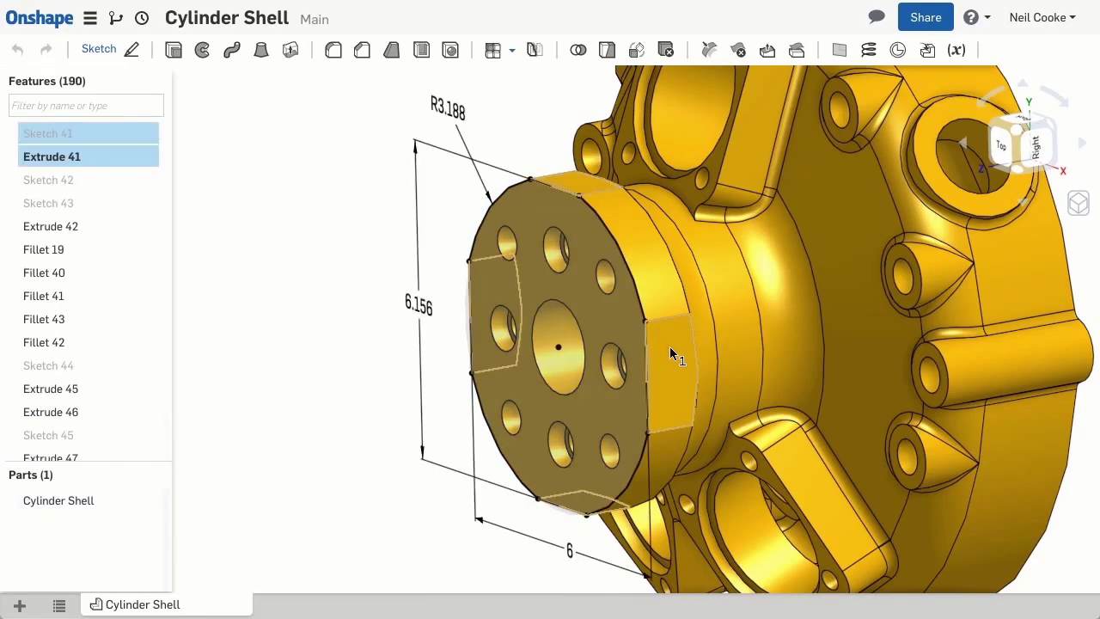
click(295, 172)
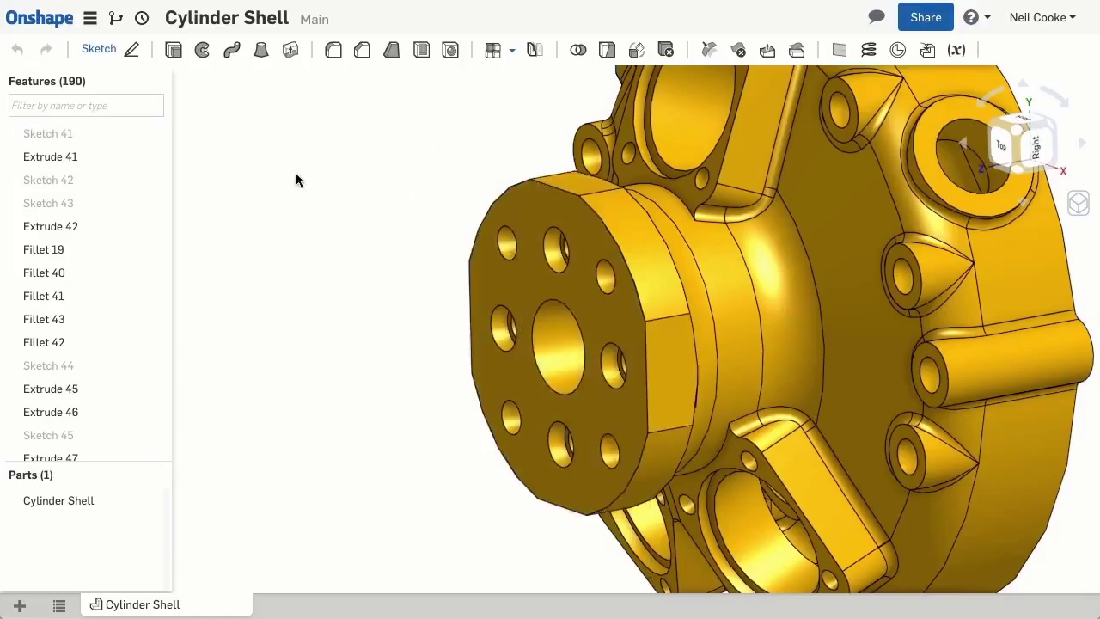
click(89, 18)
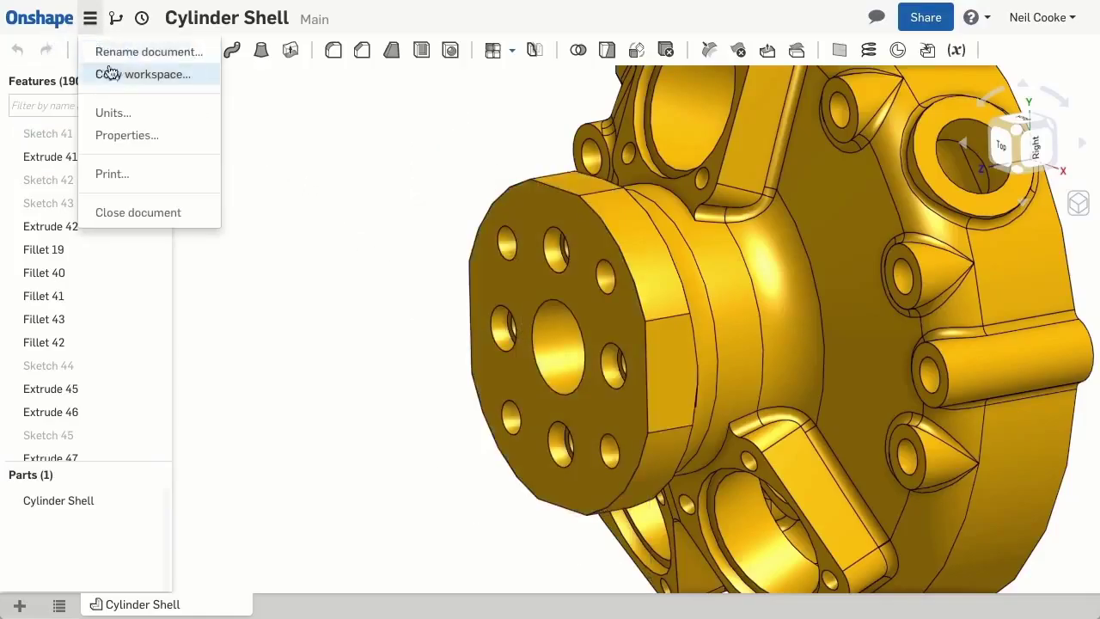
click(158, 117)
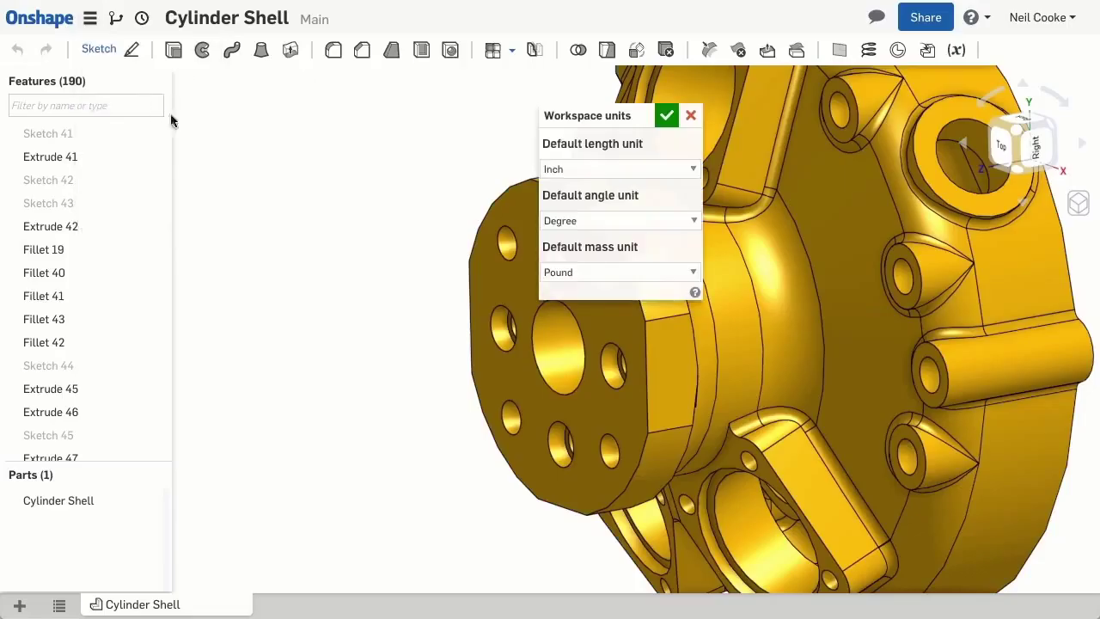
click(601, 168)
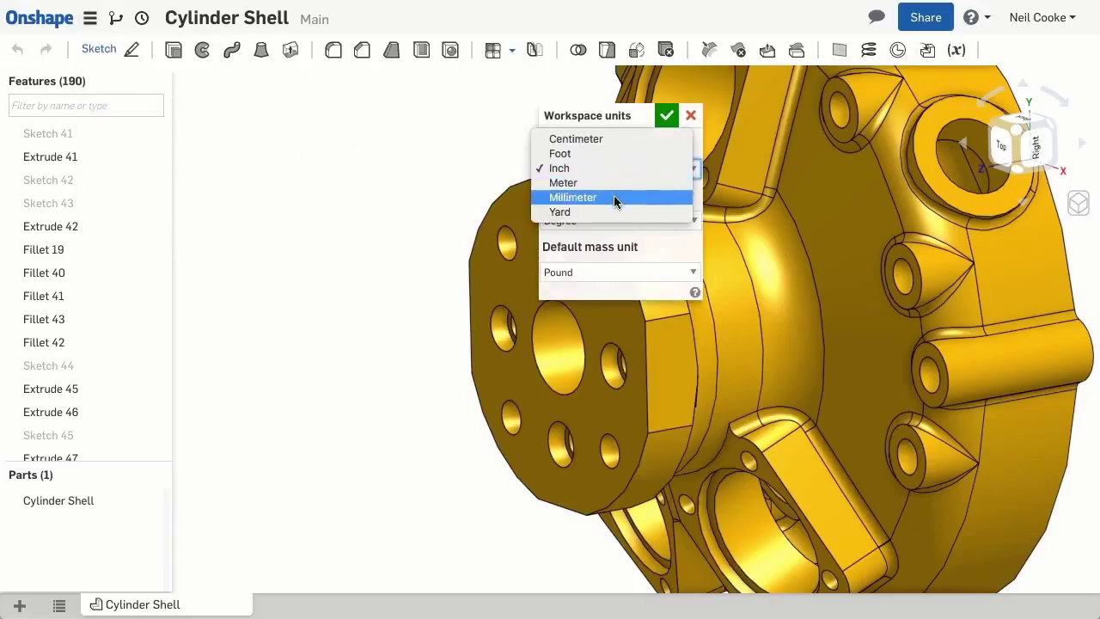
click(614, 197)
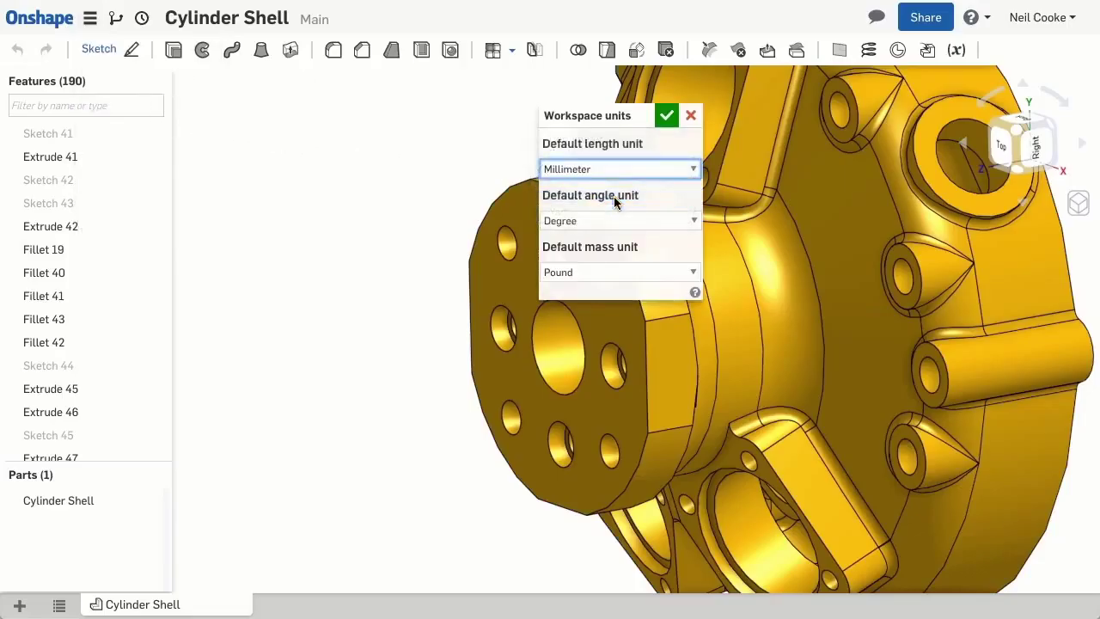
click(666, 119)
Open the flange profile's Sketch 41 for editing and check the expression stored in its vertical dimension.
double_click(665, 331)
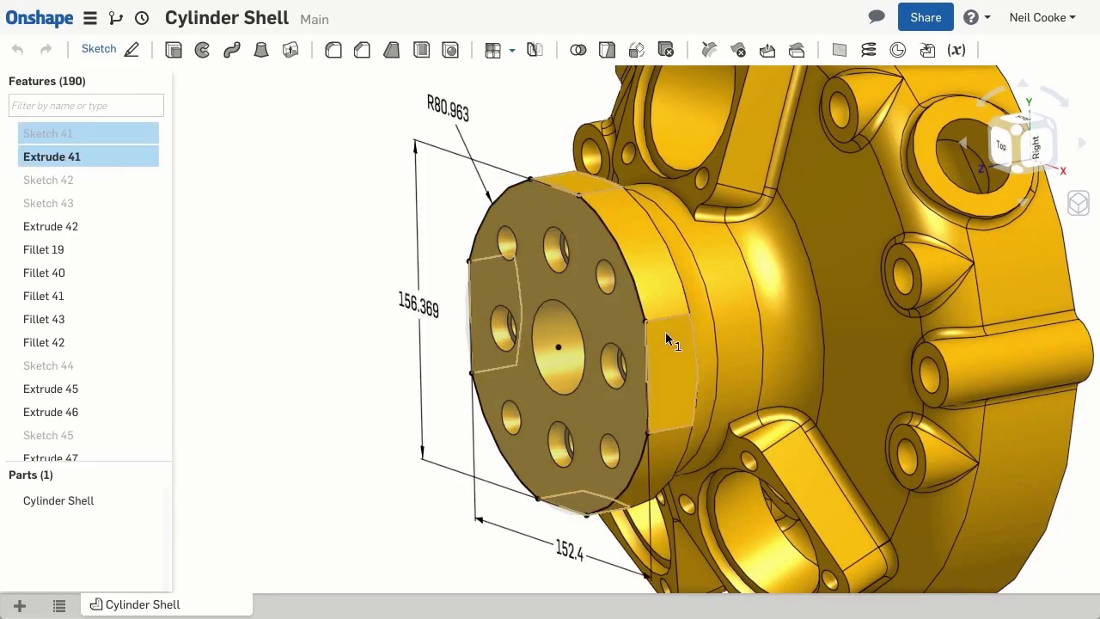
double_click(435, 311)
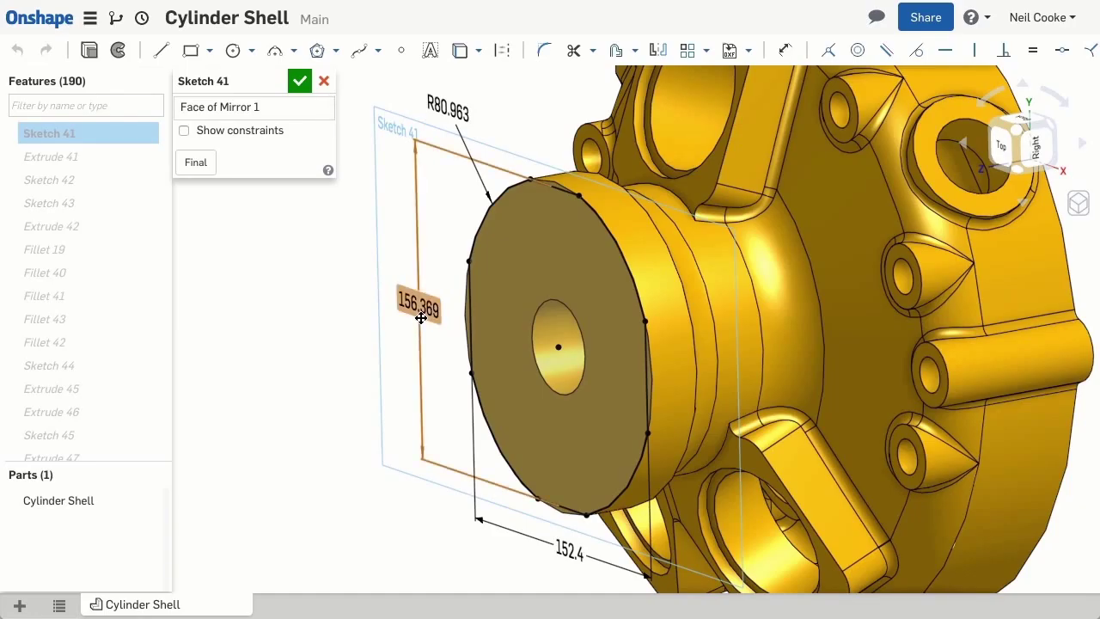
double_click(421, 312)
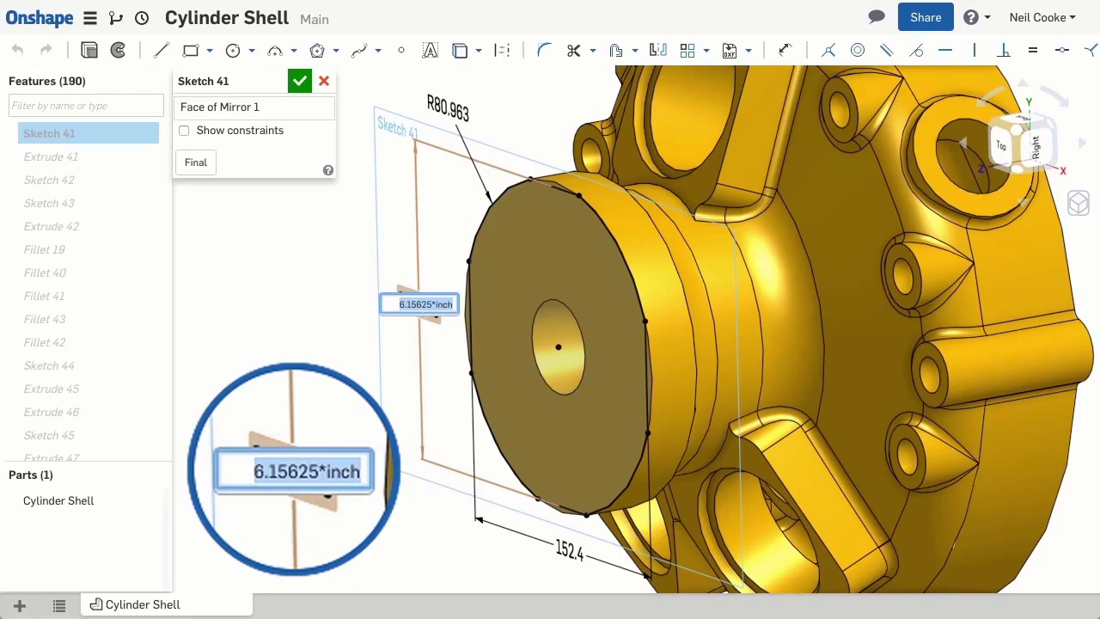
key(Return)
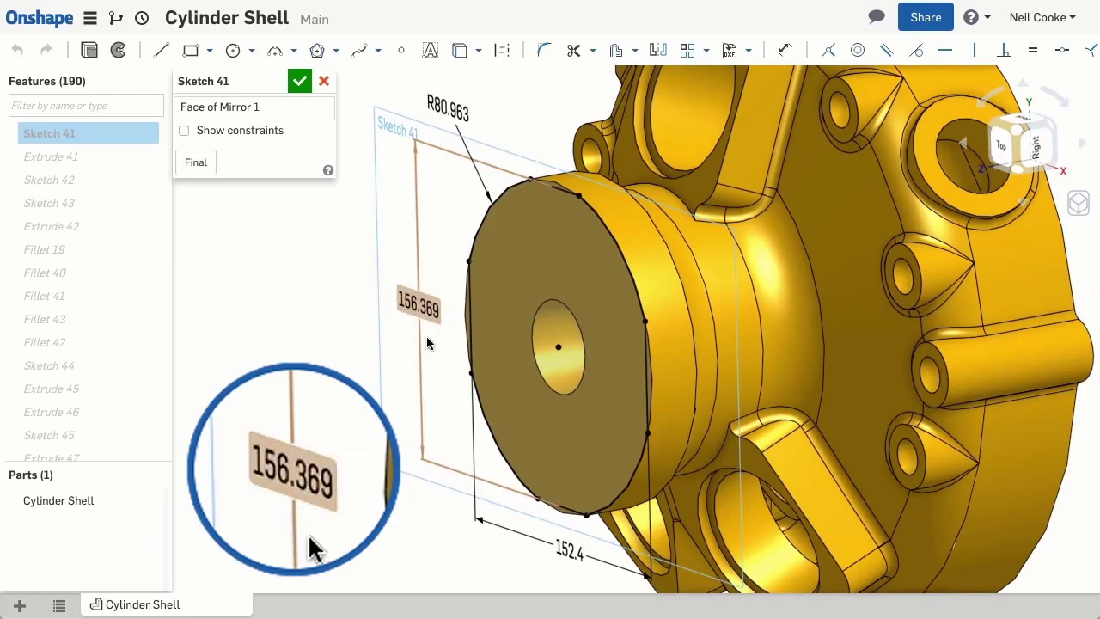
Set the horizontal width dimension of the flange sketch to 150 mm.
double_click(558, 546)
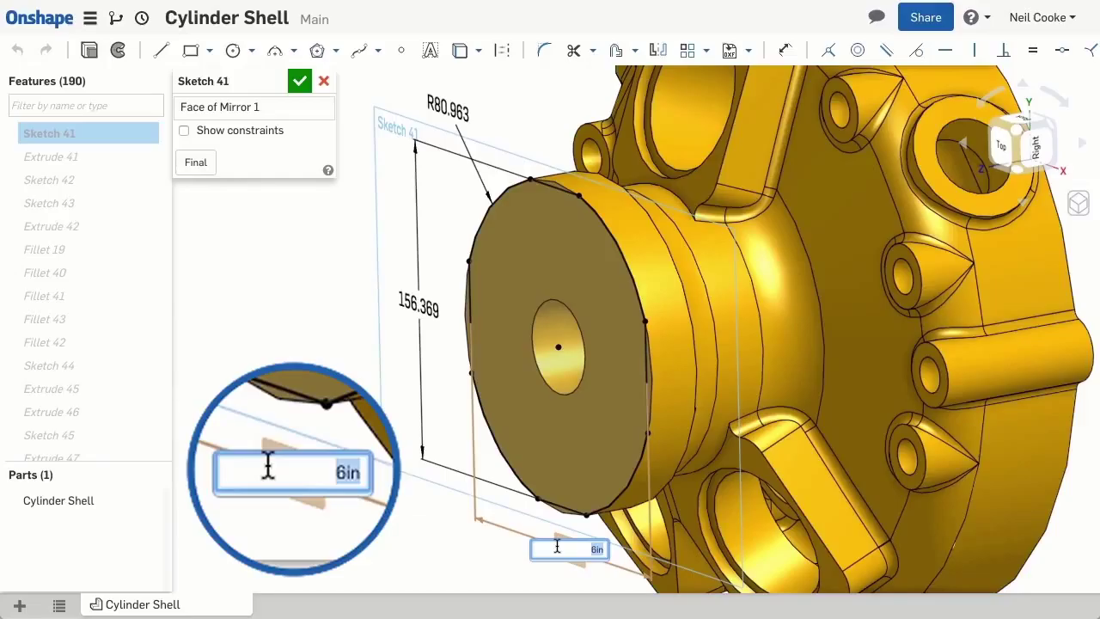
key(BackSpace)
text(150)
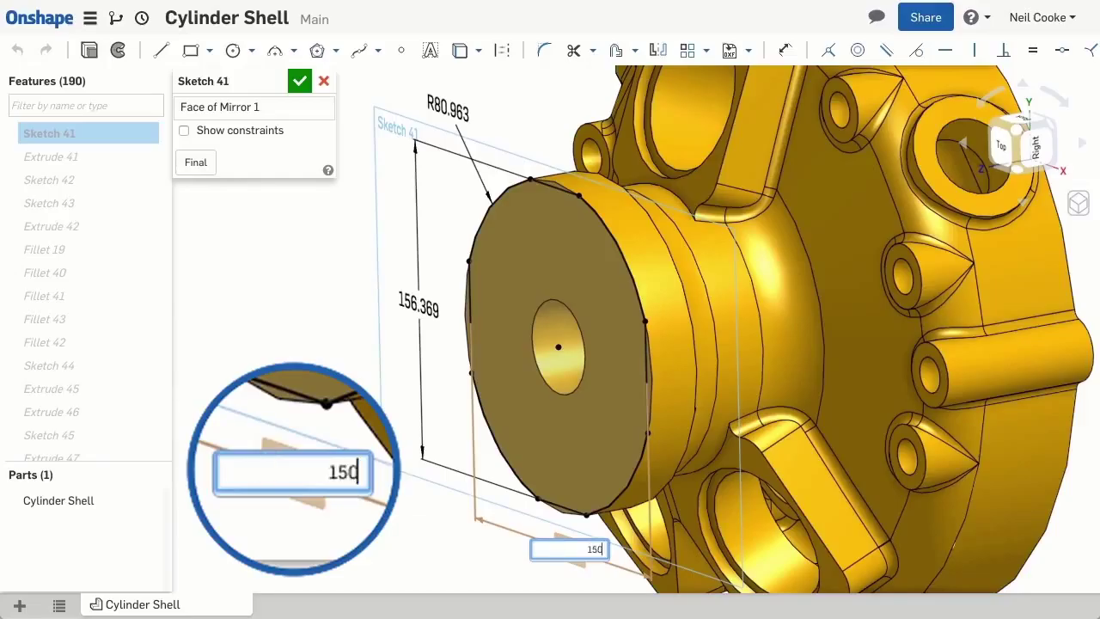
text( mm)
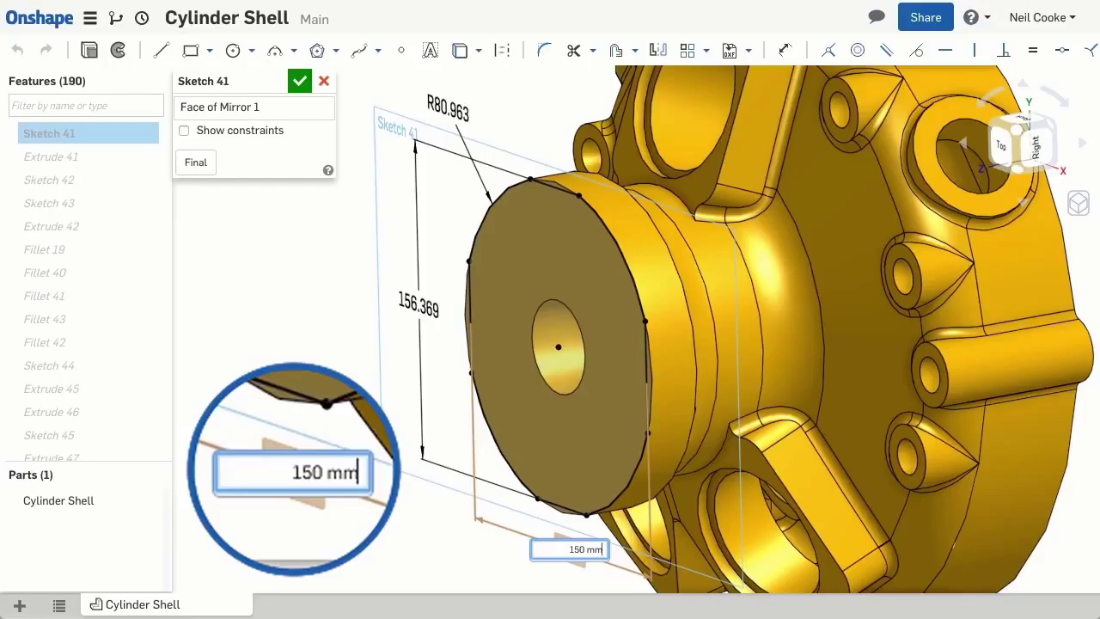
key(Return)
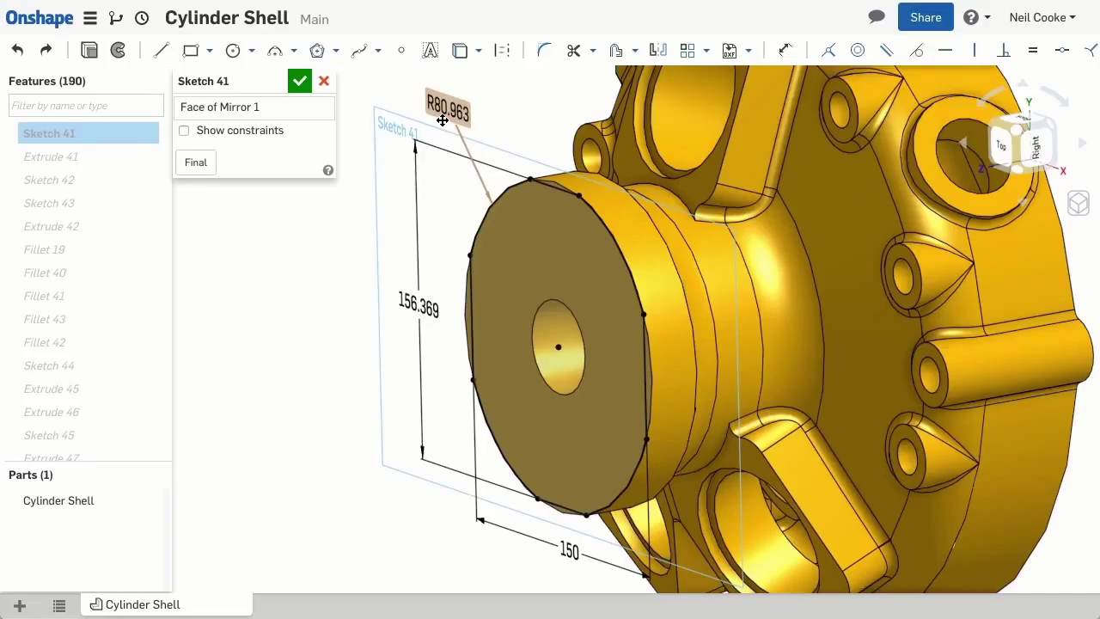
Check the expression stored in the flange sketch's radius dimension, keeping it as is.
double_click(441, 120)
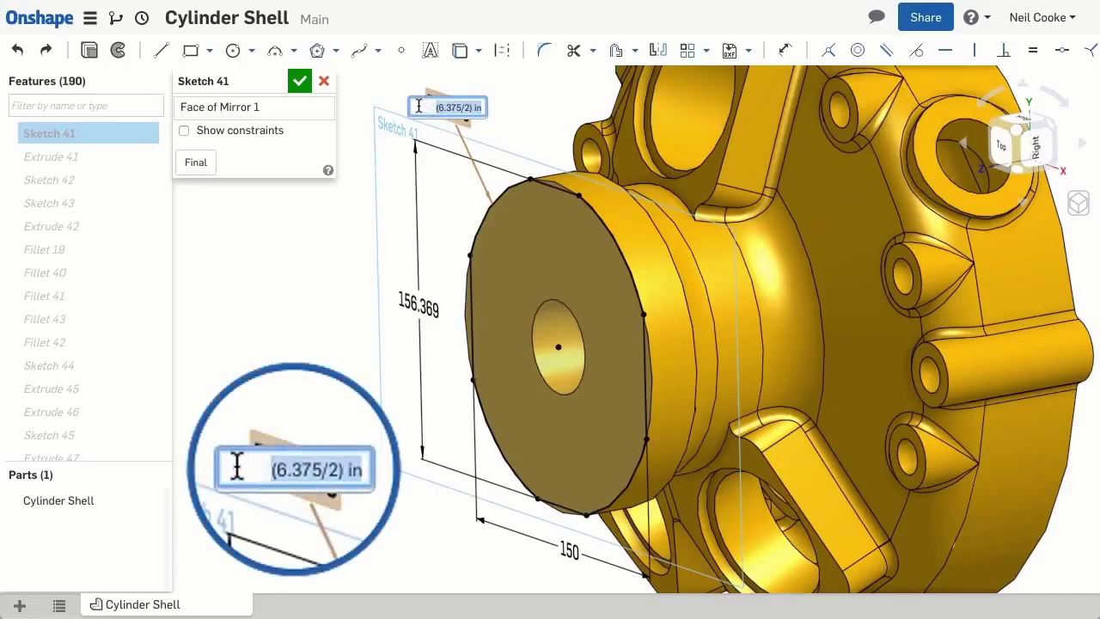
click(418, 107)
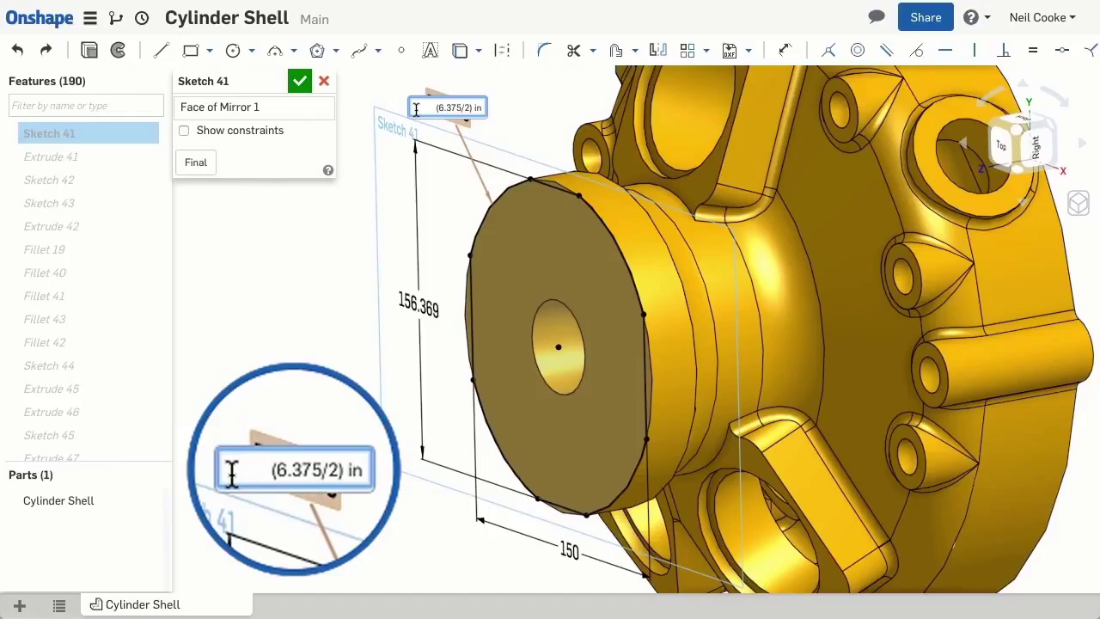
key(Return)
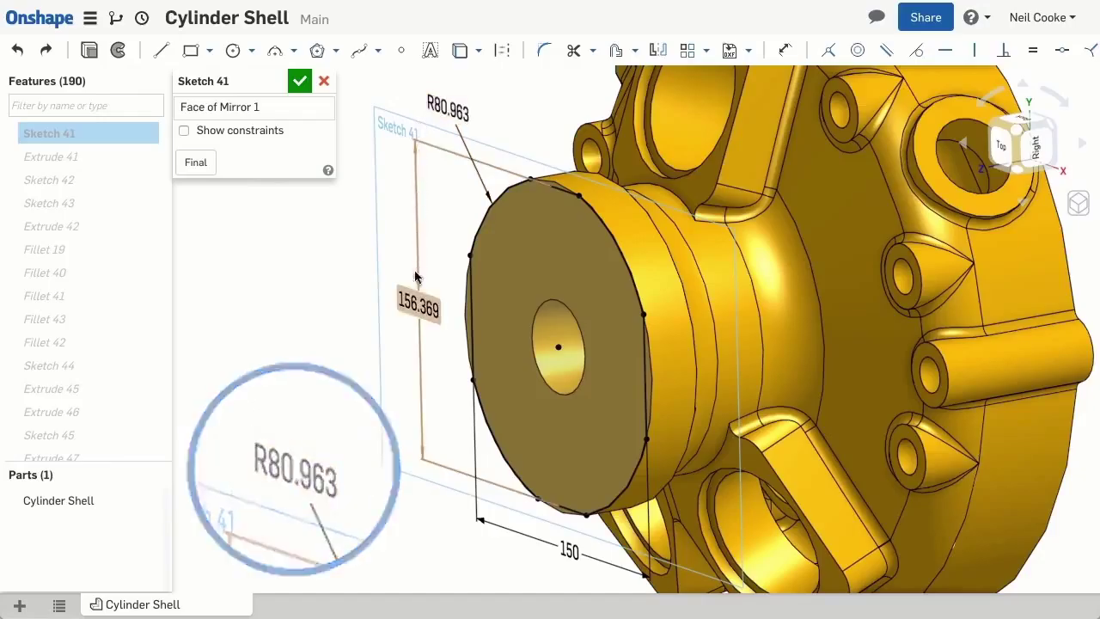
Set the flange sketch's vertical dimension to the expression (6+5/32)in.
double_click(404, 304)
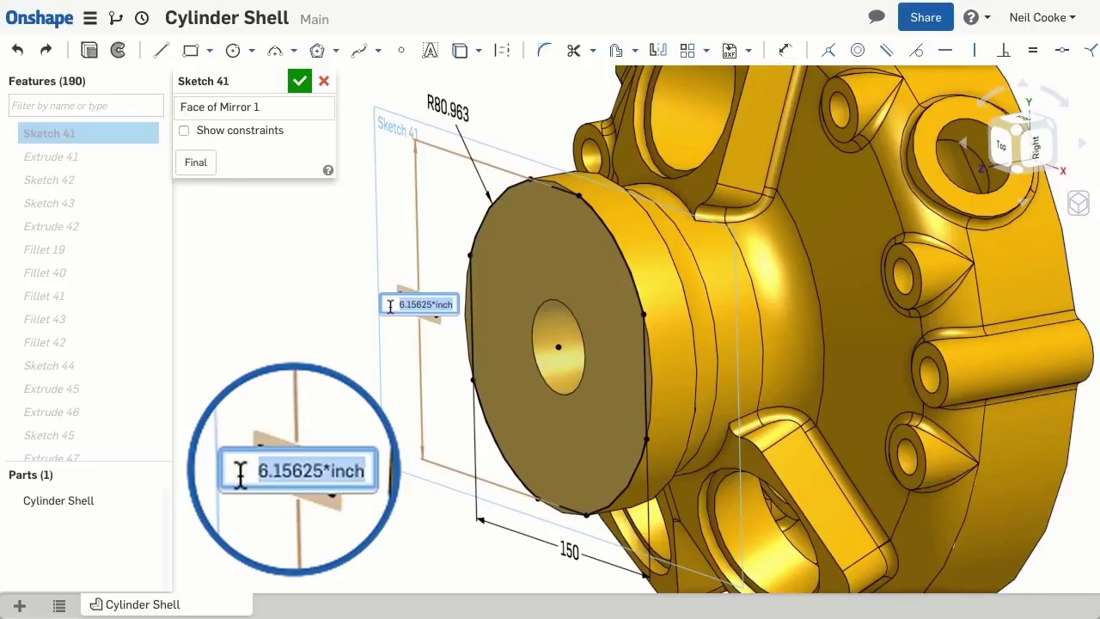
text((6)
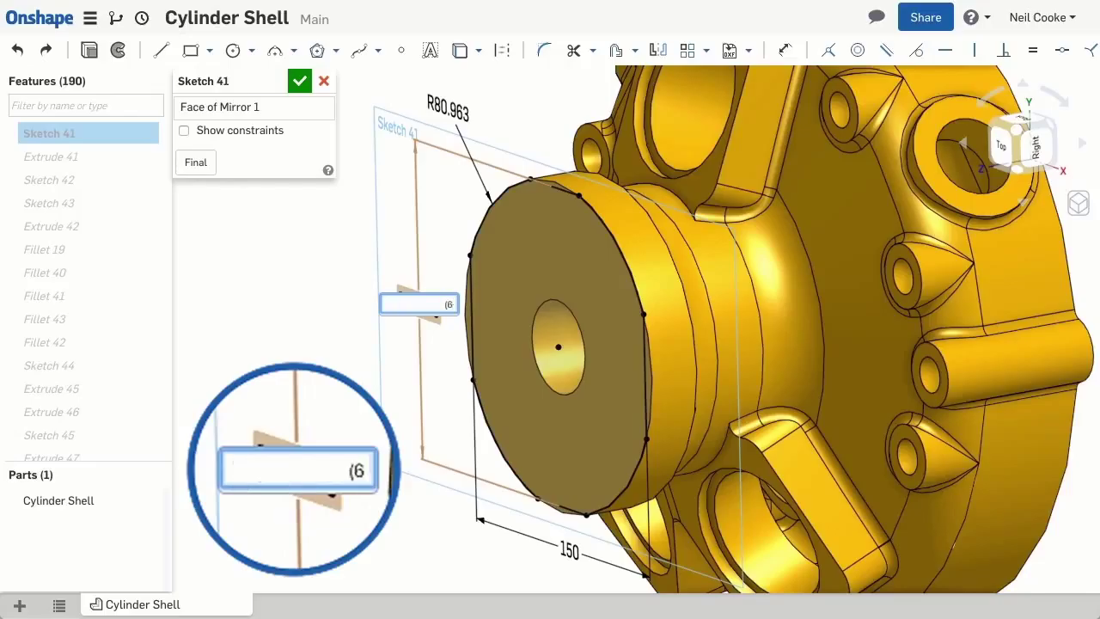
text(+5/32)in)
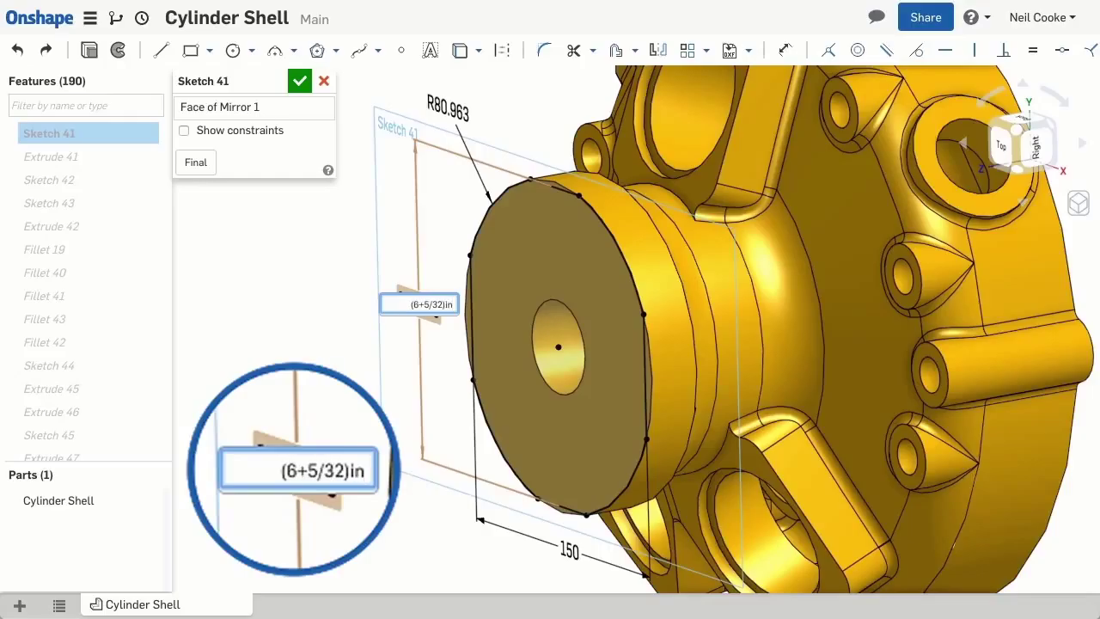
key(Return)
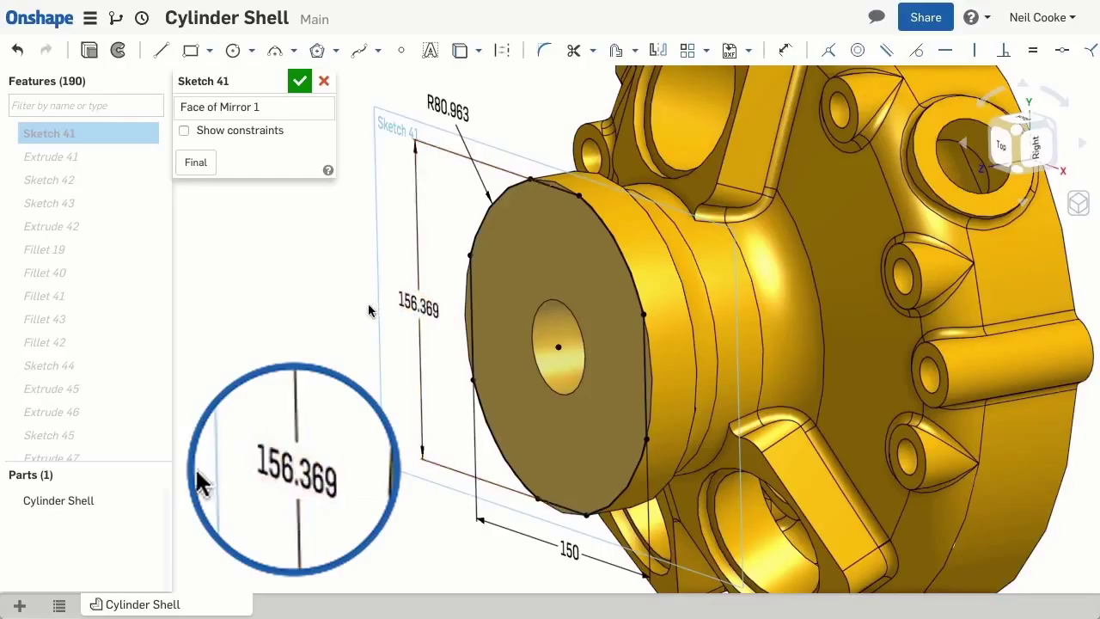
Set the flange sketch's vertical dimension to the mixed-unit expression 6in+4mm.
double_click(400, 302)
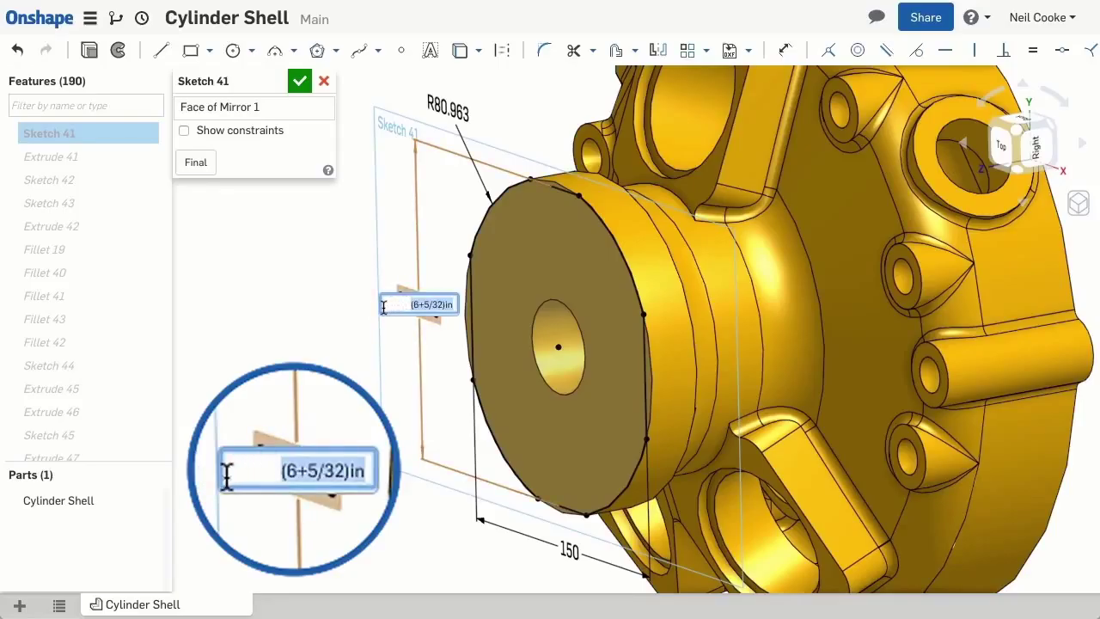
text(6)
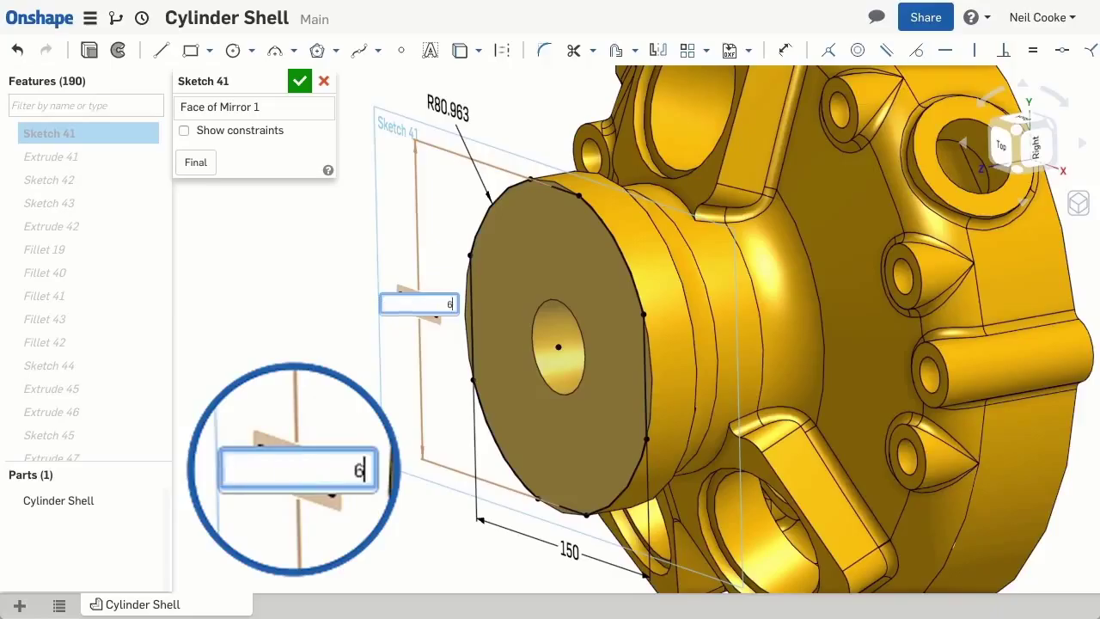
text(in+4mm)
key(Return)
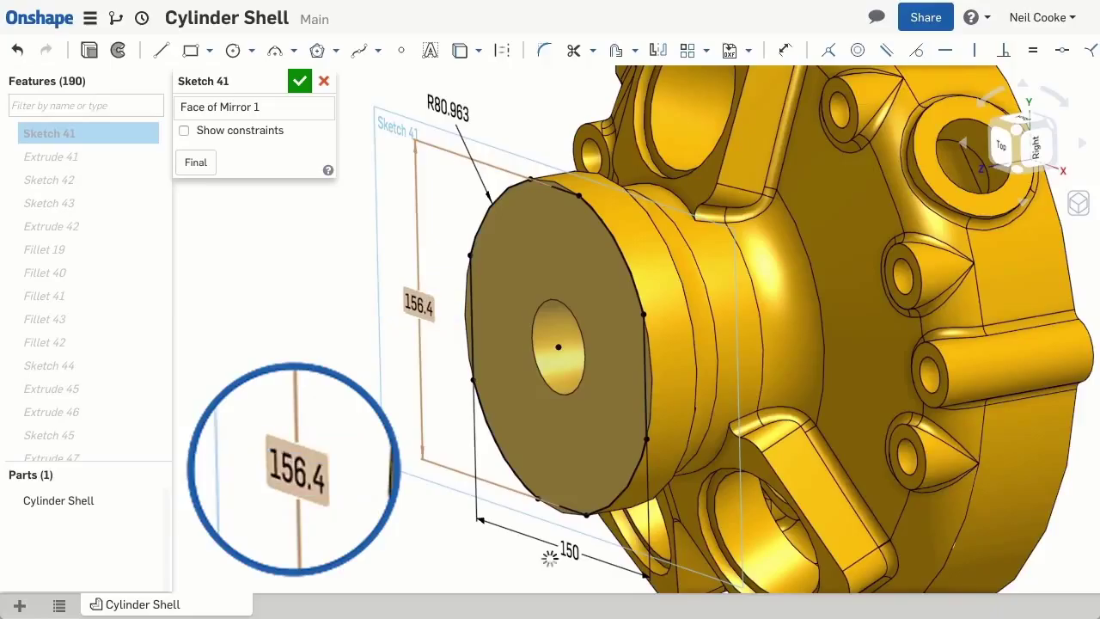
Try the feet-and-inches expression 1ft+(6+3/4)in in the flange sketch's vertical dimension.
double_click(409, 300)
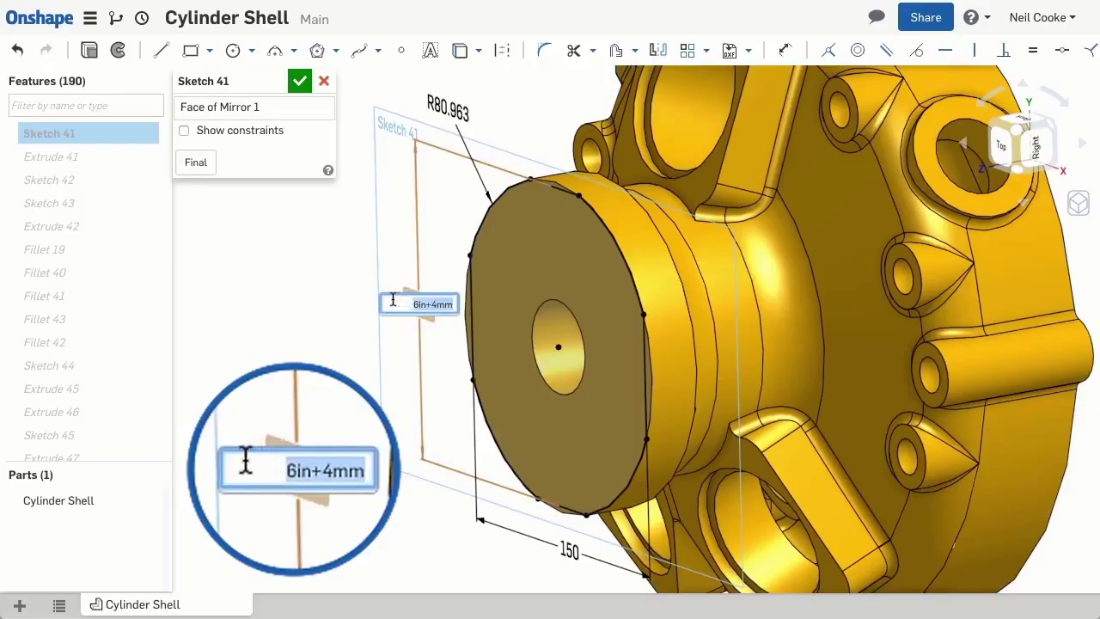
text(1)
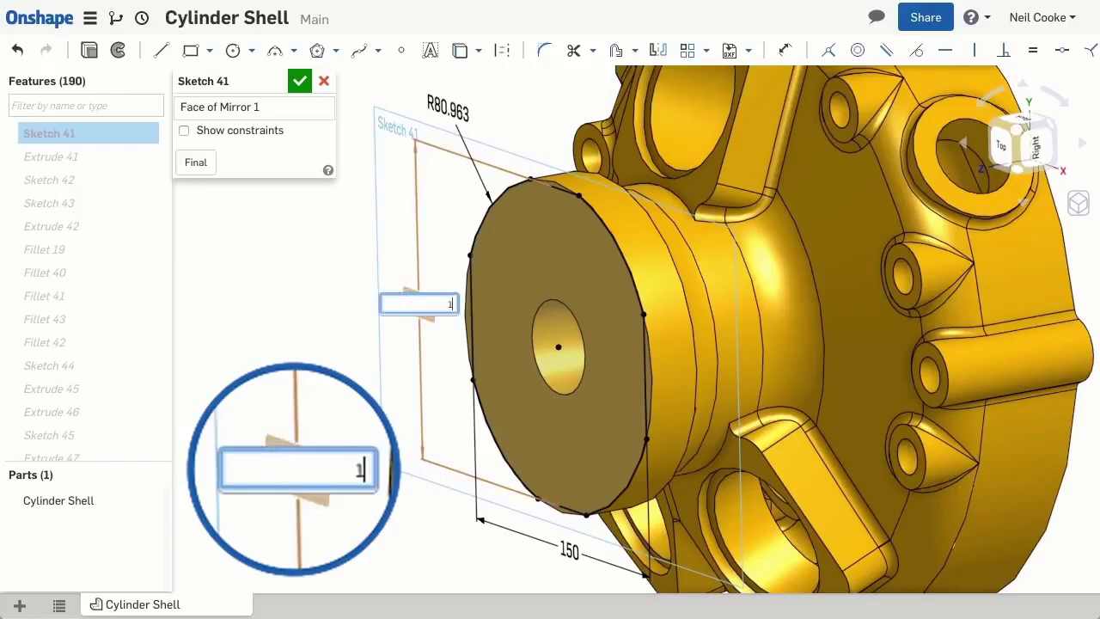
text(ft+(6+3/4))
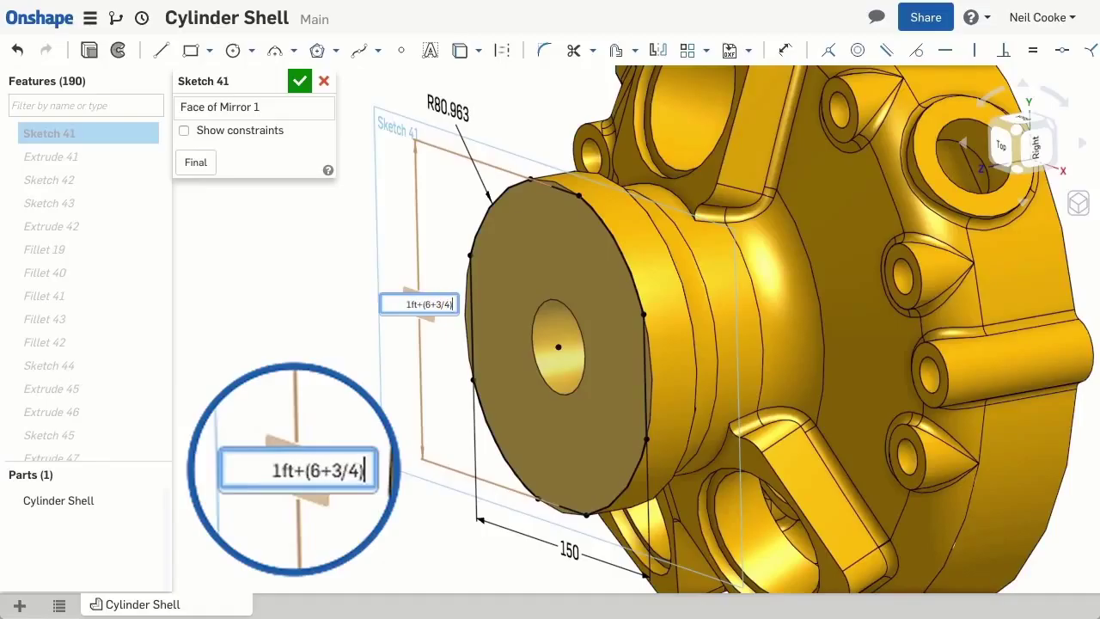
text(in)
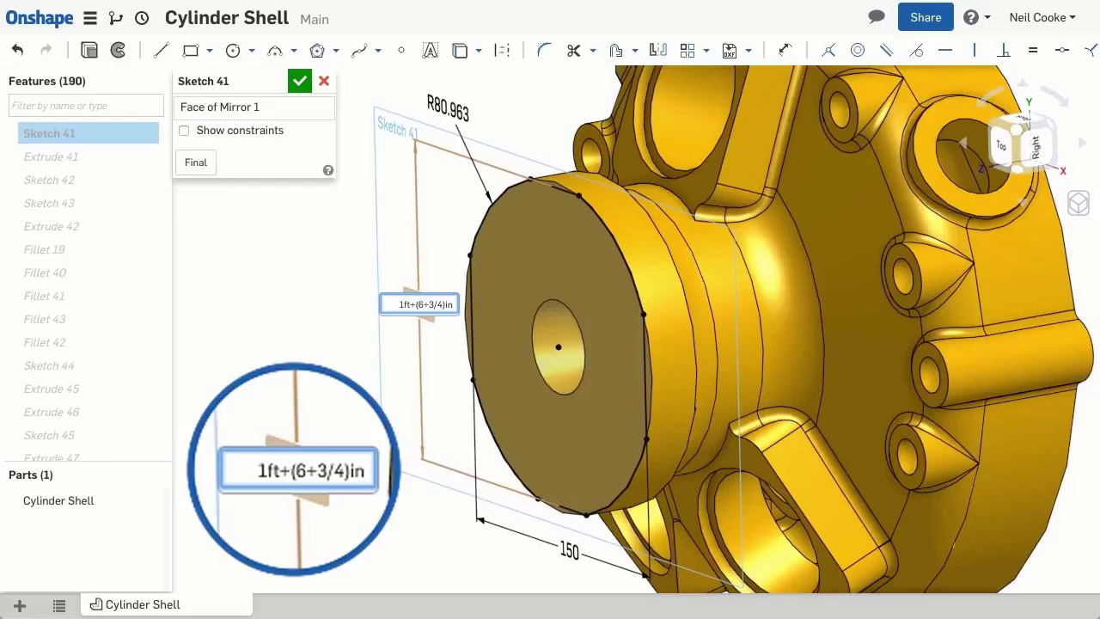
key(Return)
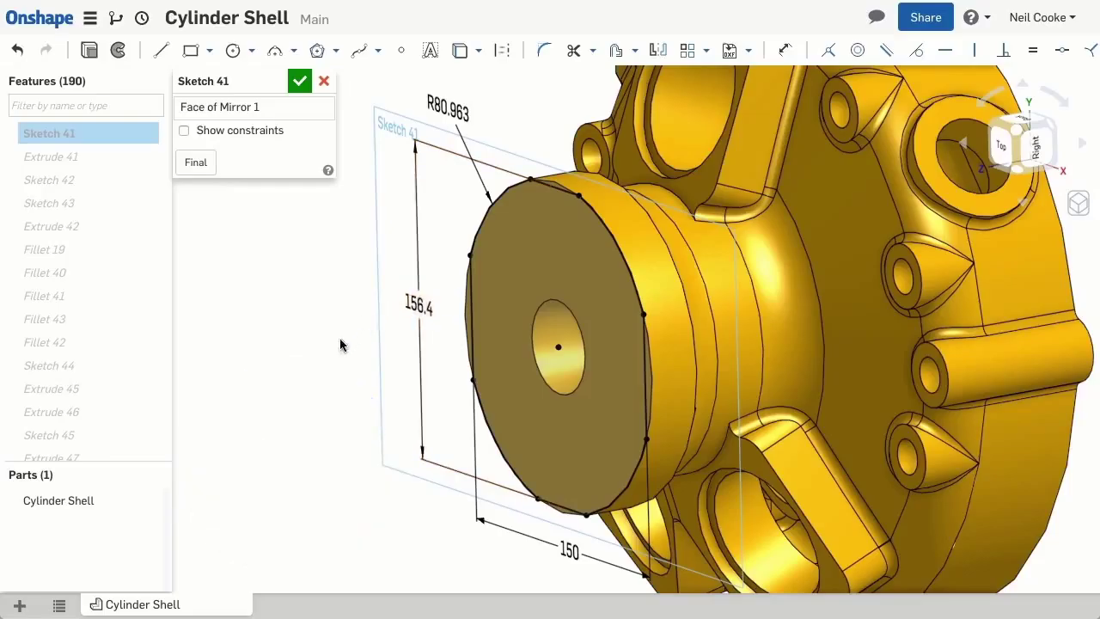
Check the unit options offered for exporting the Cylinder Shell part as STL, keeping Millimeter, and close the settings without exporting.
right_click(95, 502)
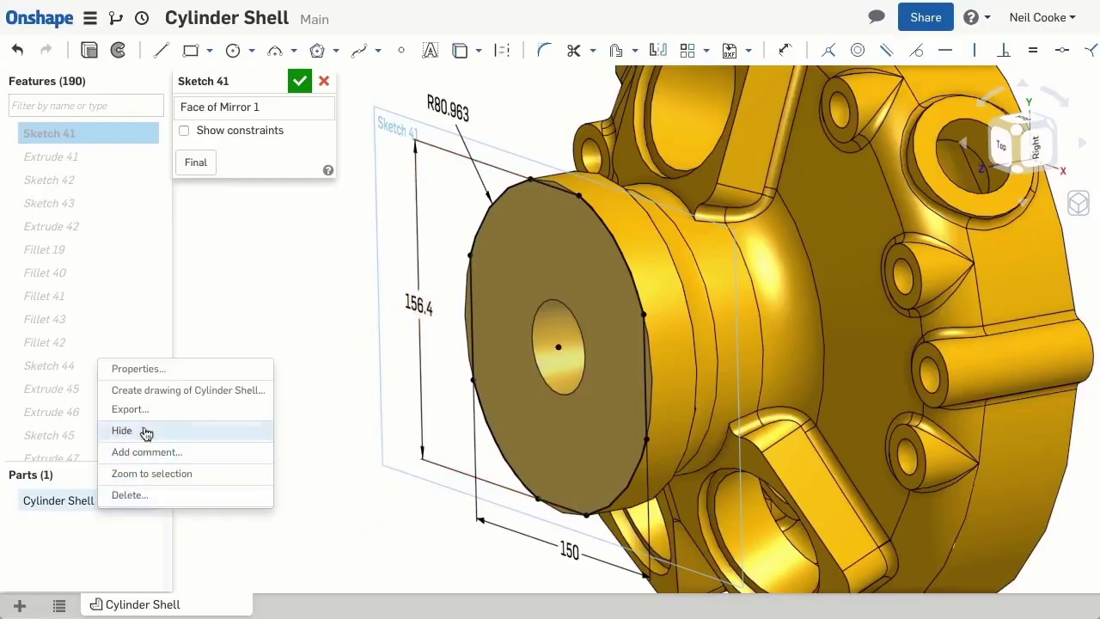
click(175, 409)
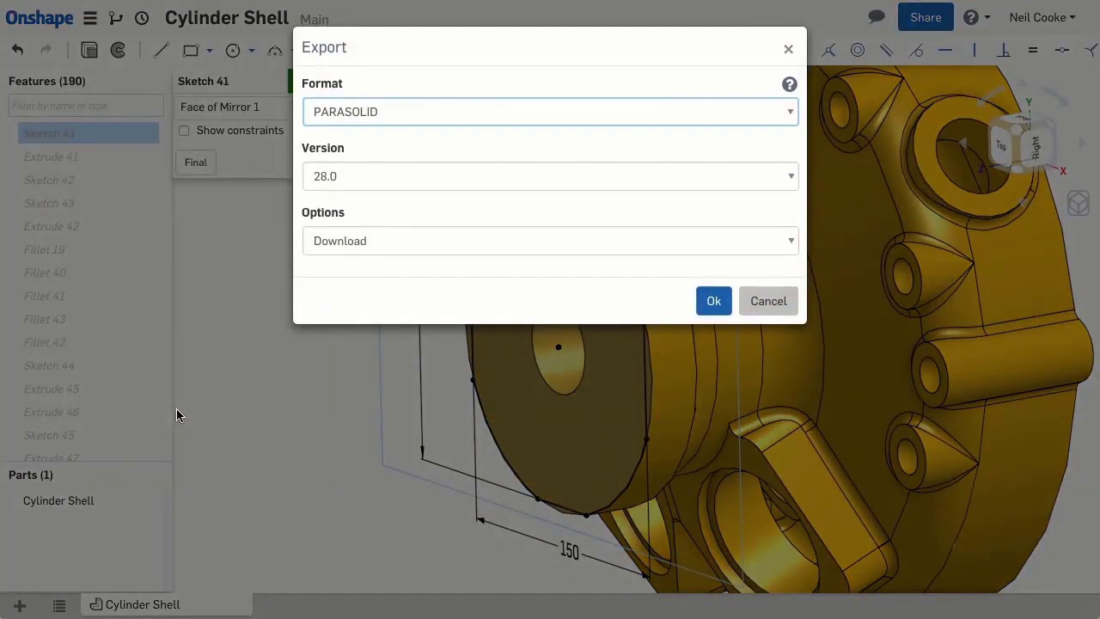
click(442, 113)
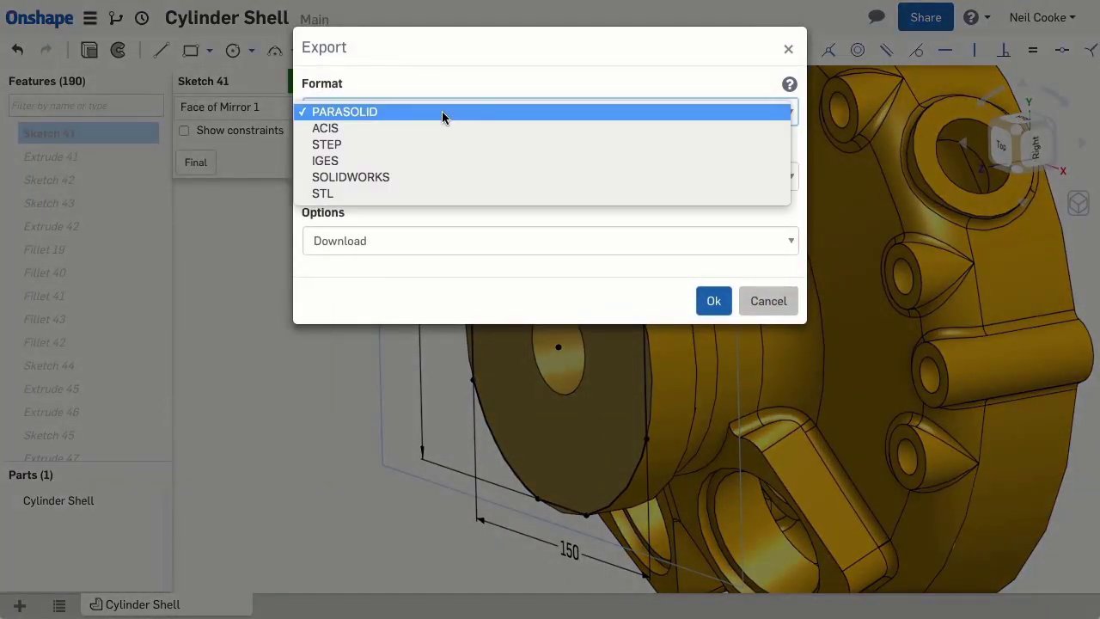
click(432, 194)
click(425, 237)
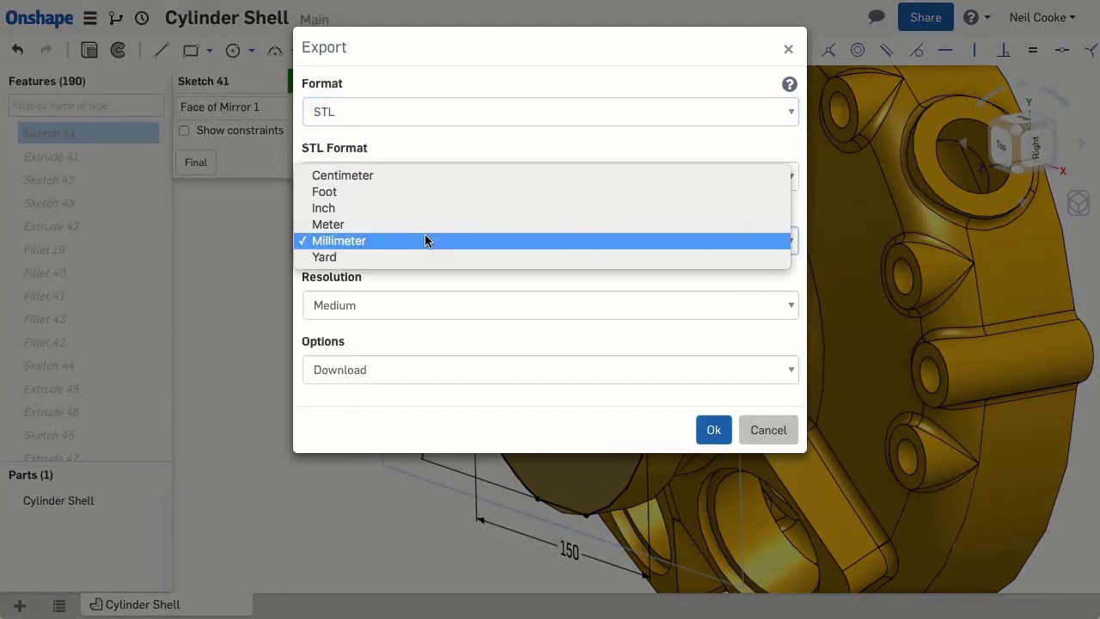
click(425, 236)
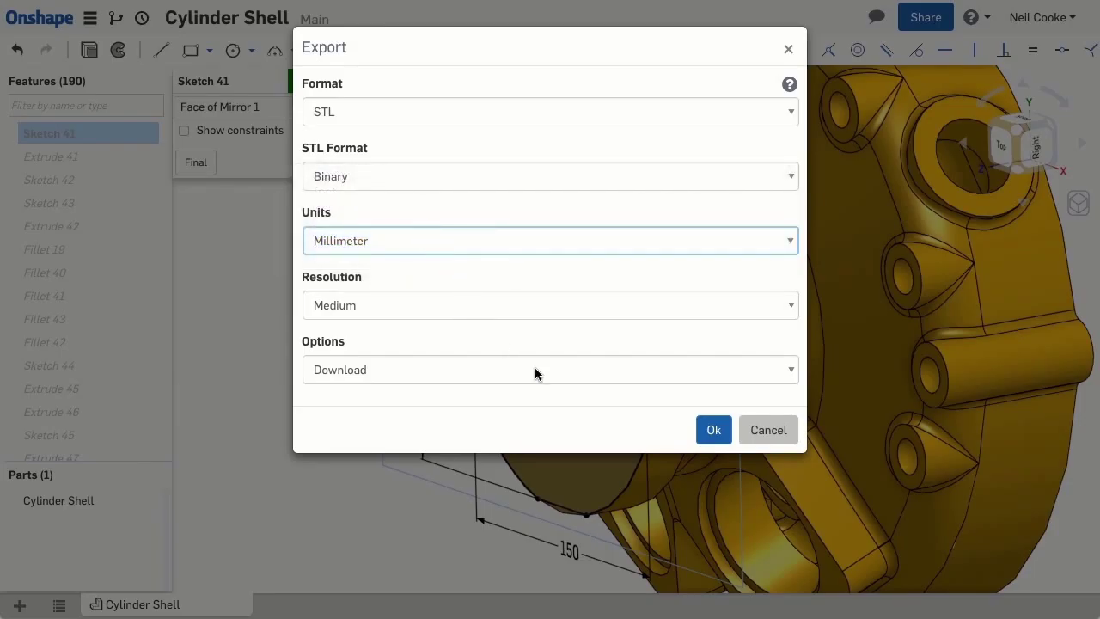
click(751, 426)
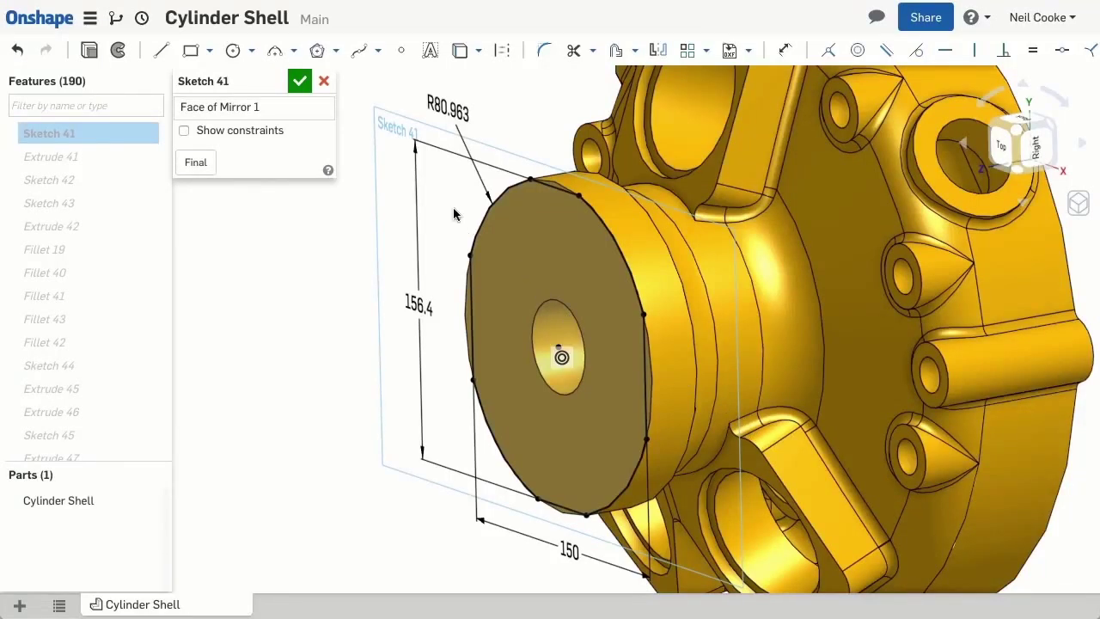
Discard the edits to Sketch 41 and leave the sketch, returning to the full Cylinder Shell model.
click(324, 82)
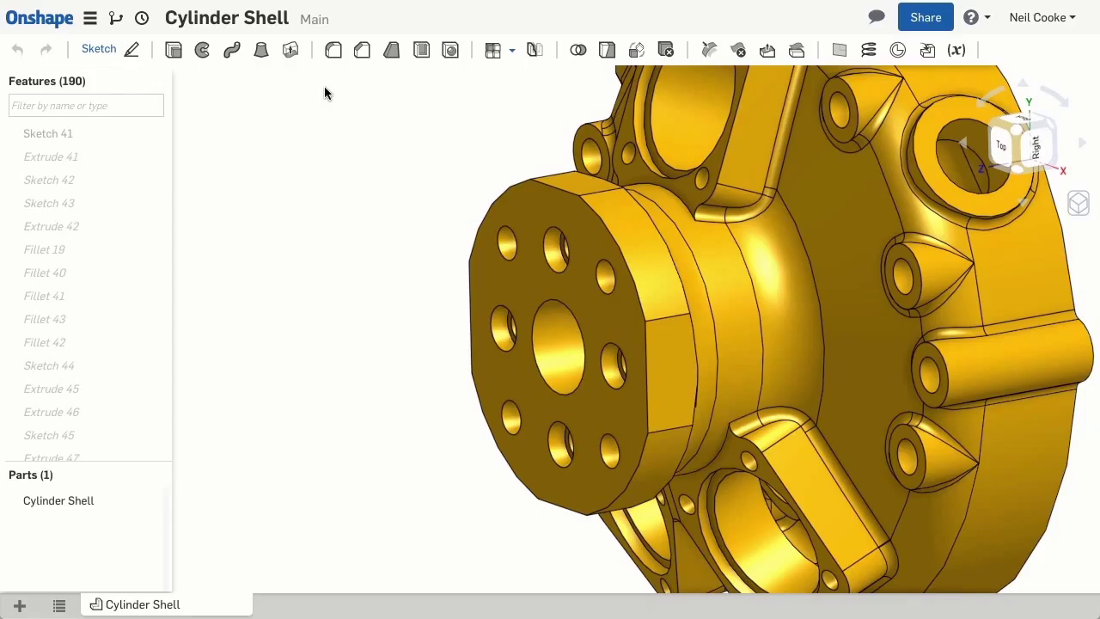
right_drag(435, 298, 507, 222)
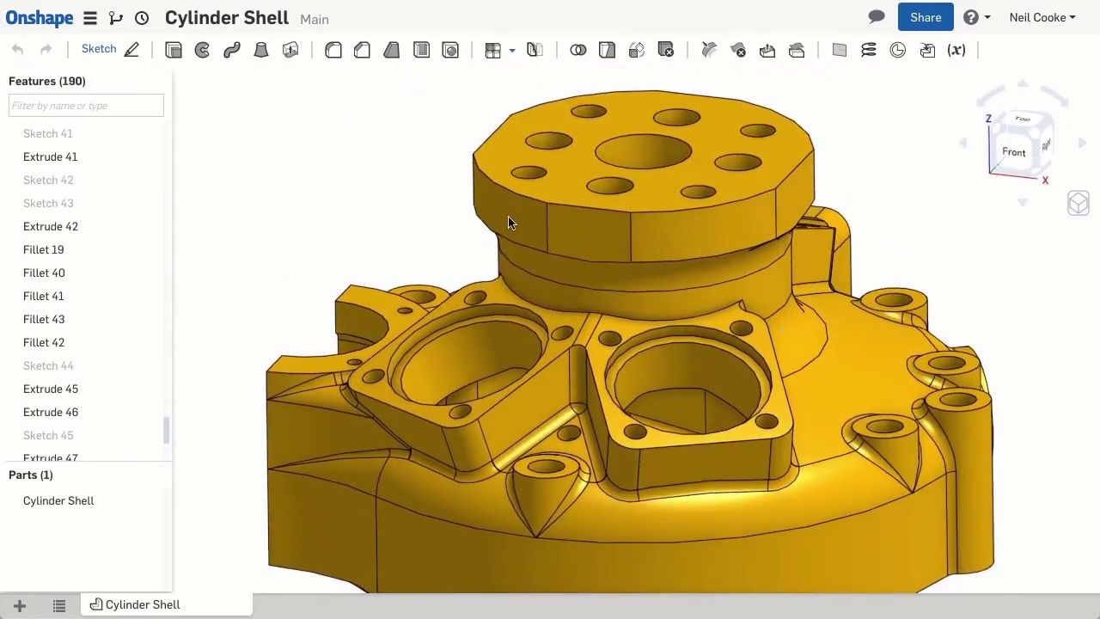
scroll(508, 222, up, 3)
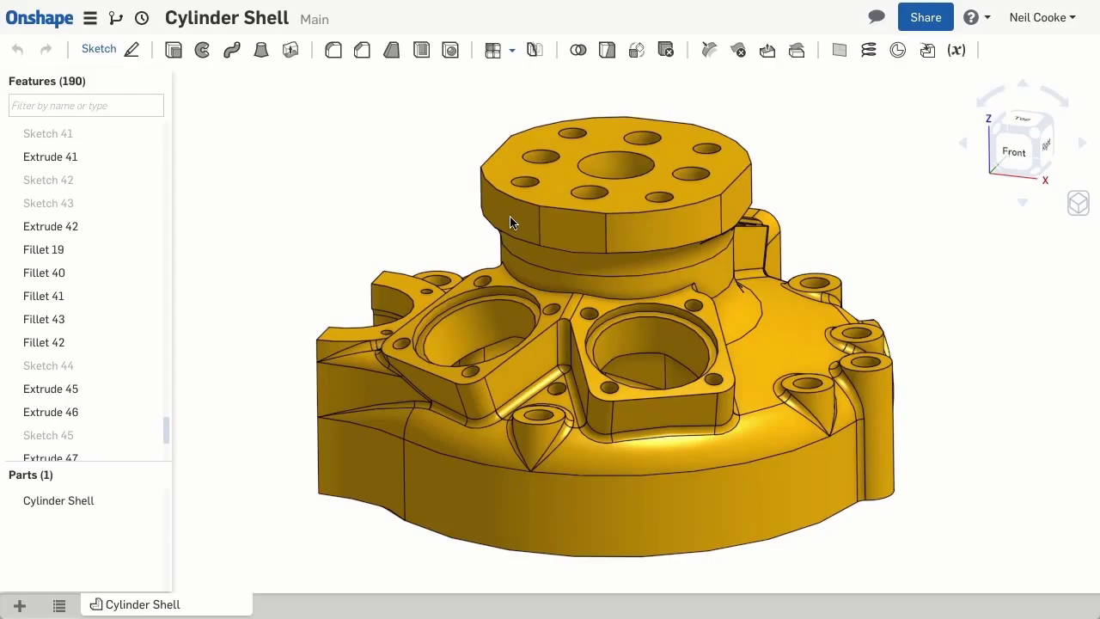